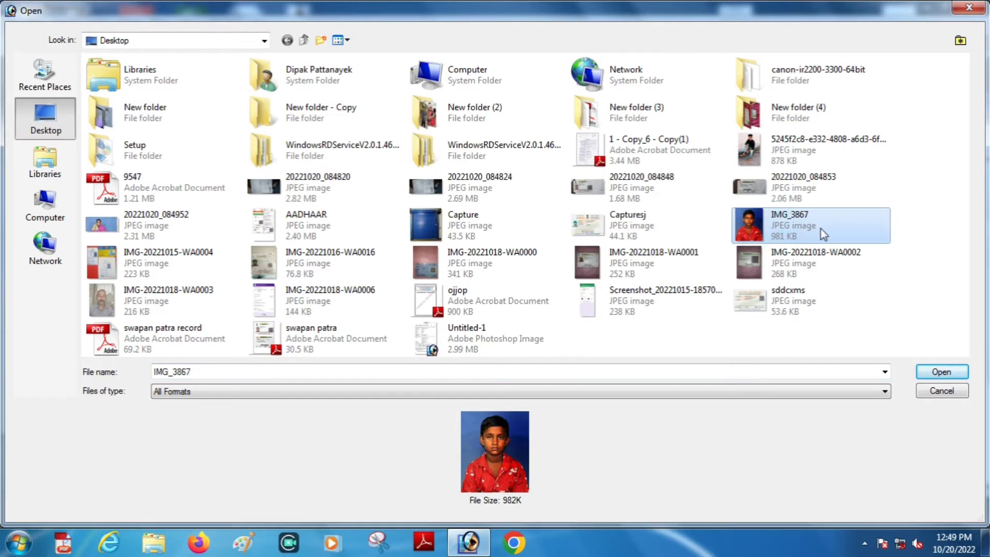
Open the JPEG image IMG_3867 from the Desktop.
{"action": "double_click", "coordinate": [814, 229]}
{"action": "left_click", "coordinate": [279, 71]}
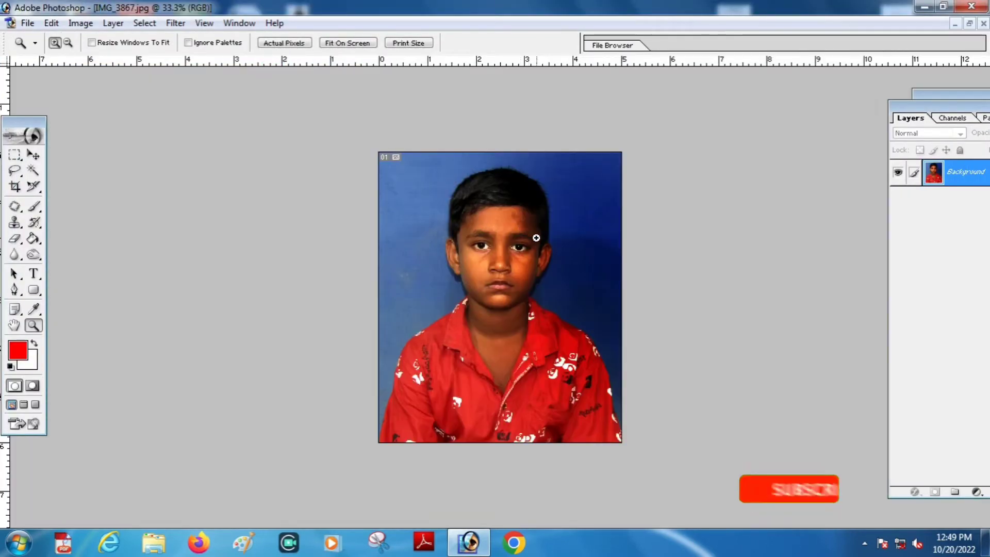
{"action": "left_click", "coordinate": [535, 237]}
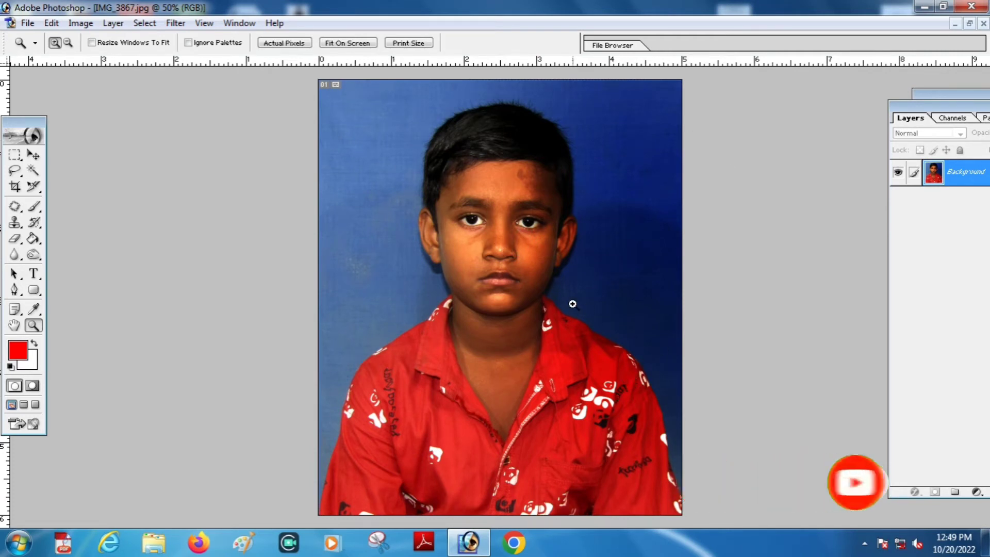
Brighten the whole photo with Curves by raising the midtones of the RGB curve.
{"action": "key", "text": "ctrl+m"}
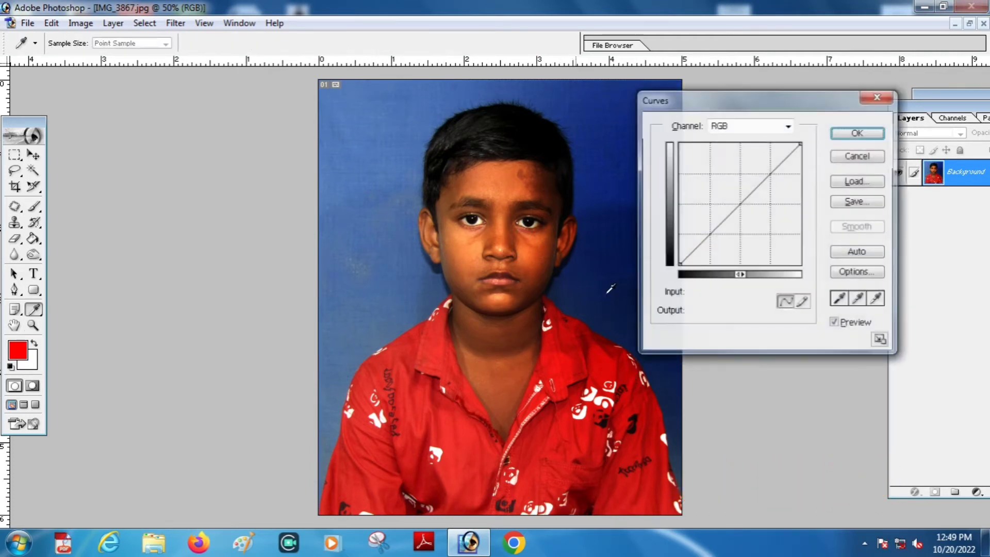
{"action": "mouse_move", "coordinate": [739, 209]}
{"action": "left_mouse_down"}
{"action": "mouse_move", "coordinate": [737, 195]}
{"action": "mouse_move", "coordinate": [725, 196]}
{"action": "left_mouse_up"}
{"action": "left_click", "coordinate": [725, 195]}
{"action": "key", "text": "Return"}
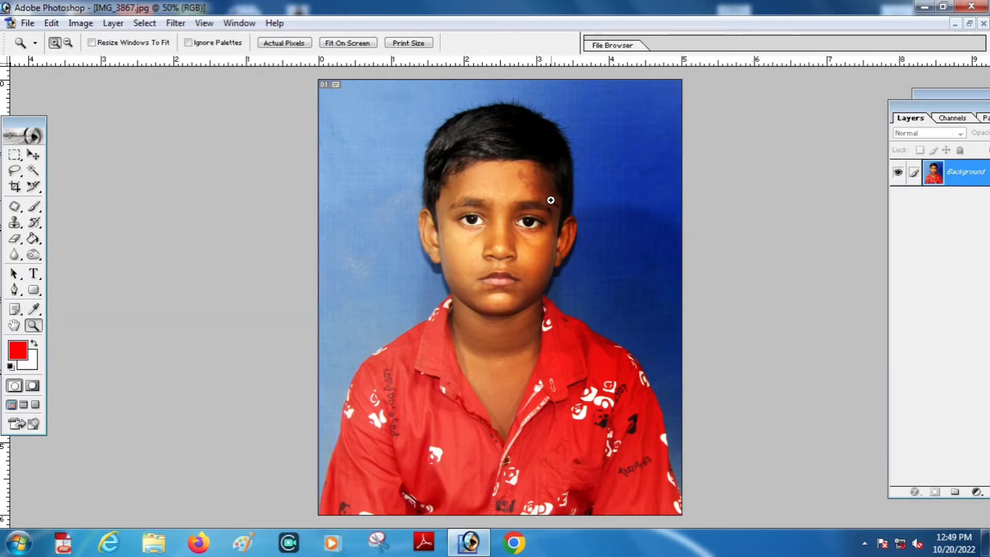
Draw a Pen path from above the head down the middle of the face and neck to the shirt front.
{"action": "left_click", "coordinate": [536, 299], "text": "alt"}
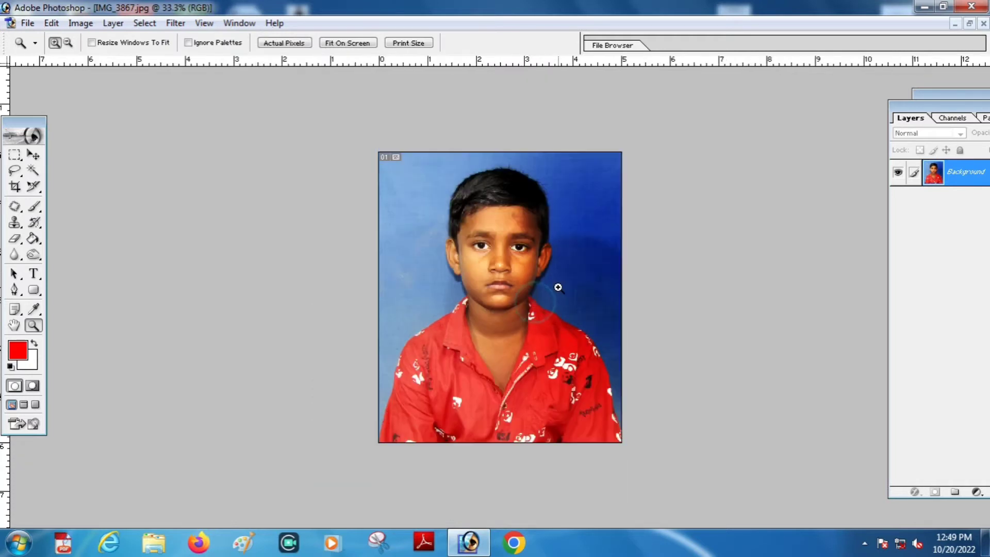
{"action": "left_click", "coordinate": [489, 352]}
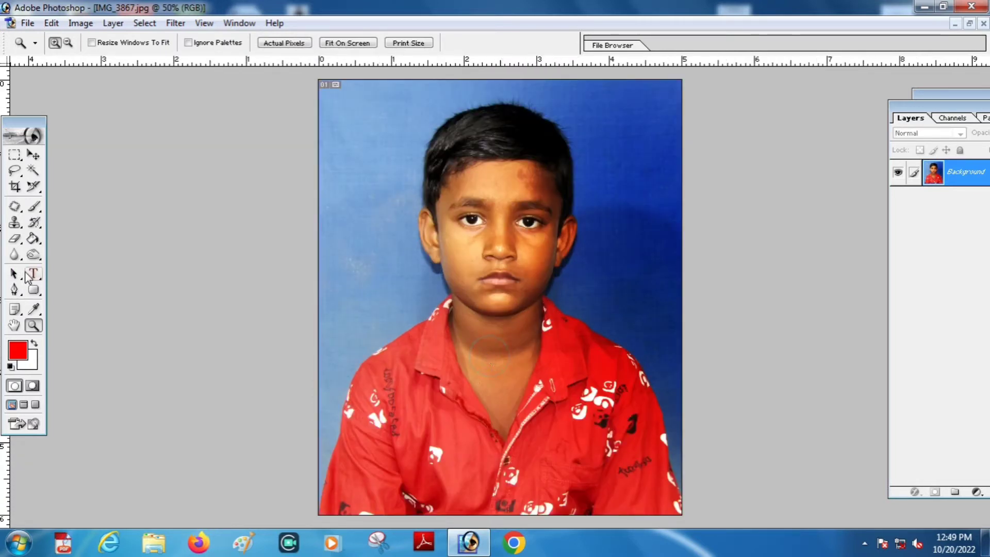
{"action": "left_click", "coordinate": [15, 290]}
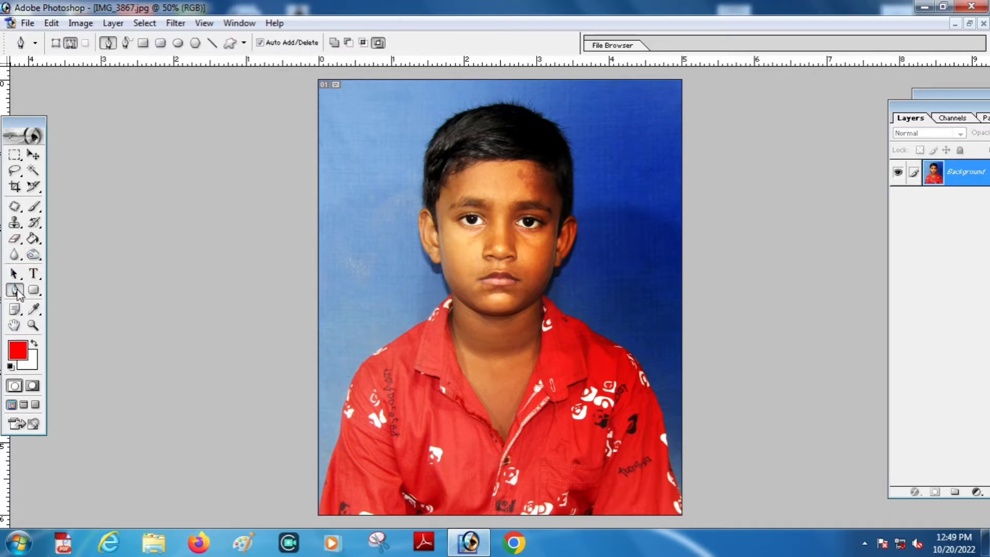
{"action": "left_click", "coordinate": [532, 72]}
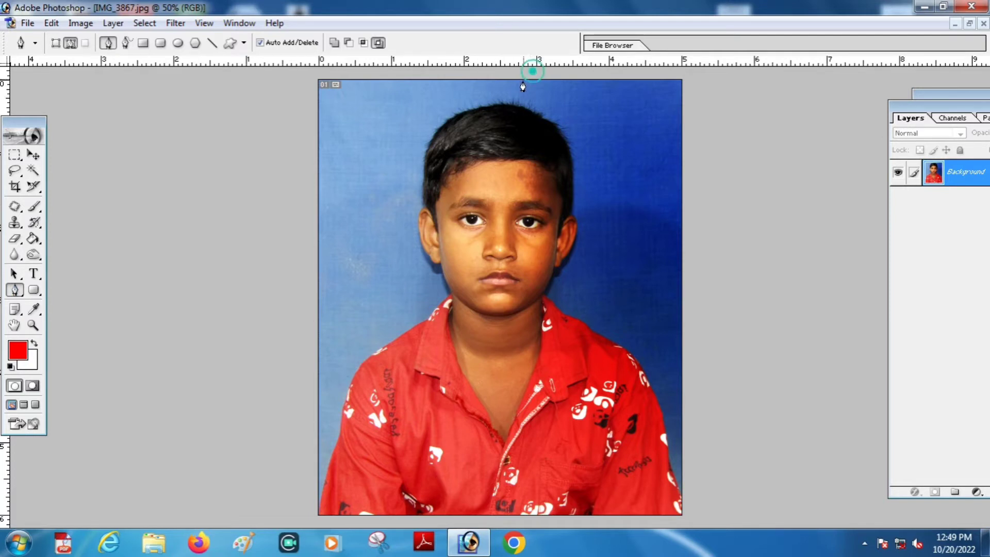
{"action": "left_click", "coordinate": [509, 109]}
{"action": "left_click", "coordinate": [502, 132]}
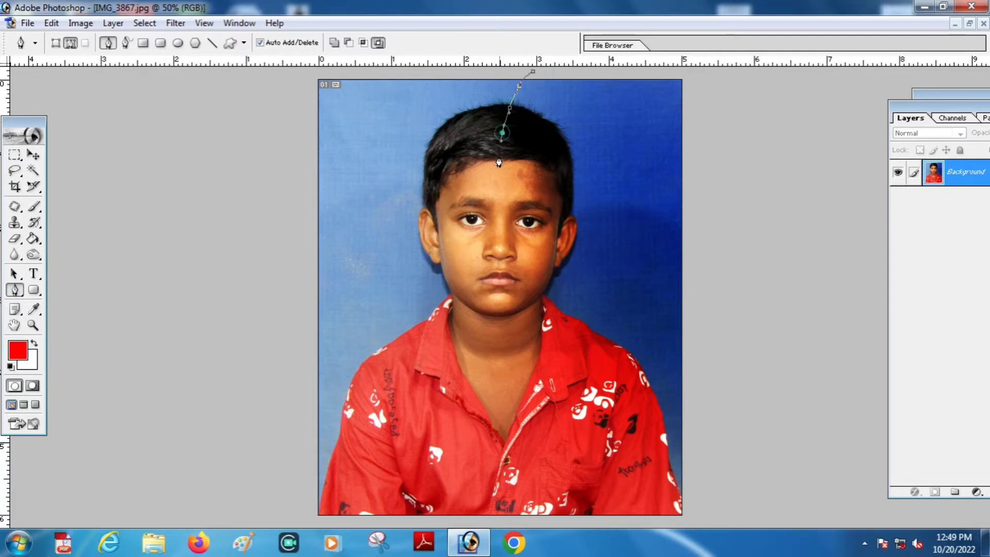
{"action": "left_click", "coordinate": [495, 227]}
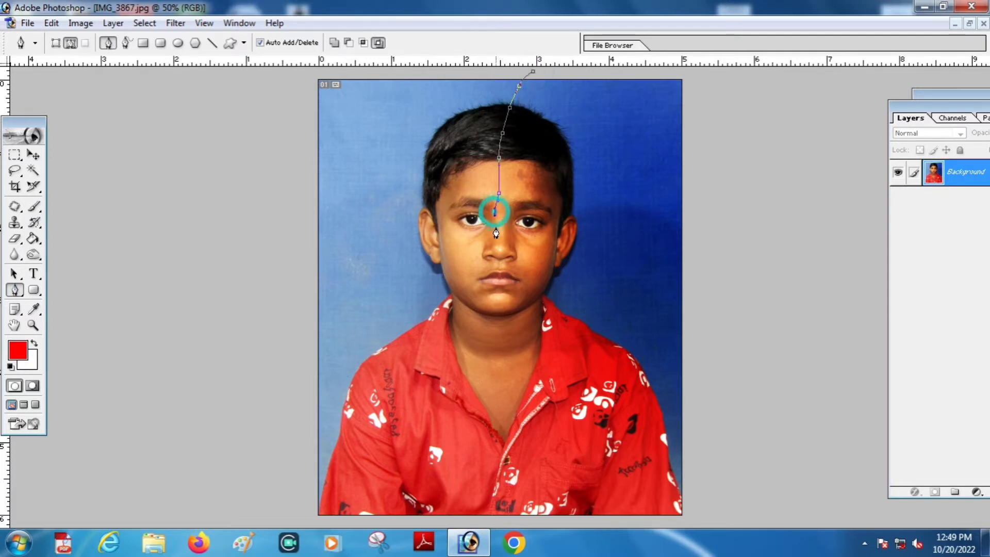
{"action": "left_click", "coordinate": [493, 276]}
{"action": "left_click", "coordinate": [478, 317]}
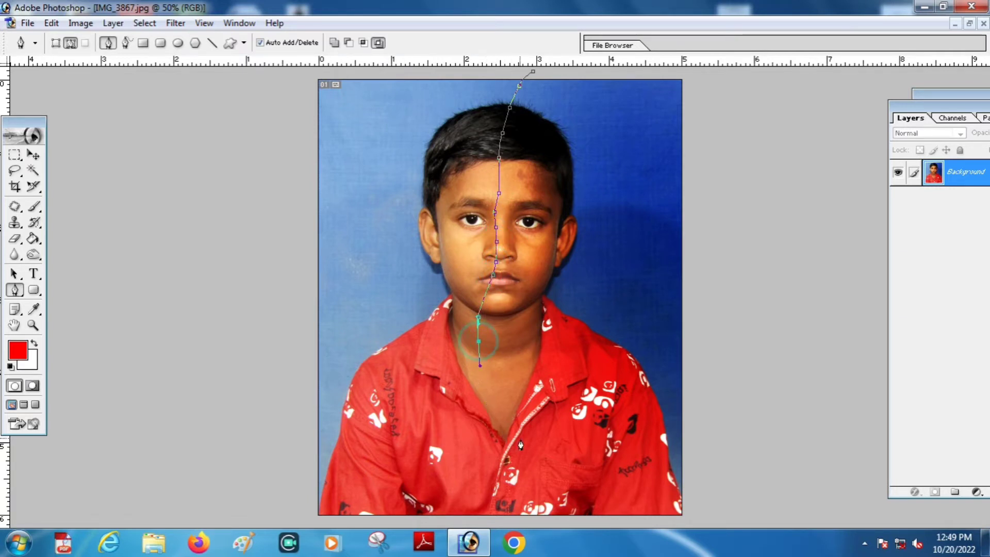
{"action": "key", "text": "ctrl+z"}
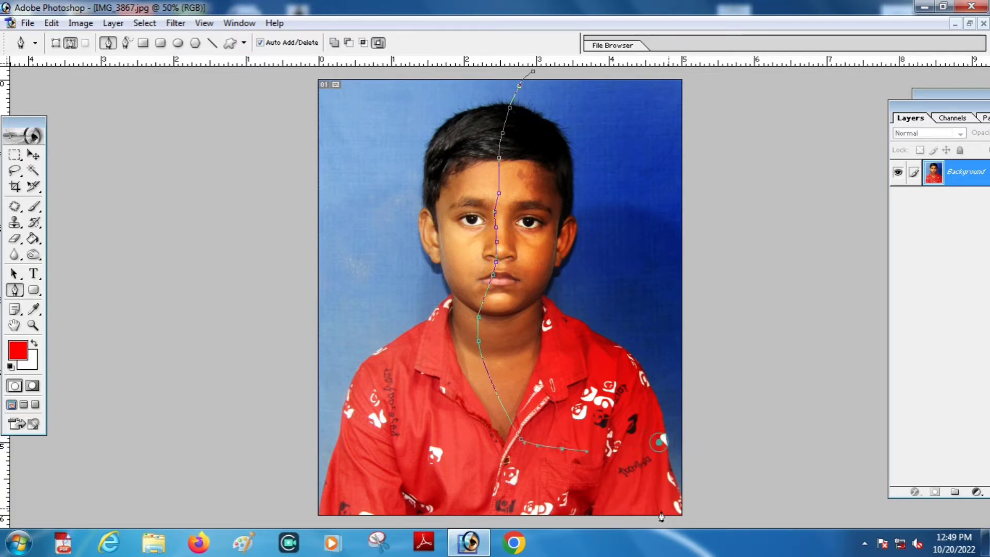
Continue the path around the outside of the photo's darker side and close it at its starting point above the head.
{"action": "left_click_drag", "start_coordinate": [688, 515], "coordinate": [704, 515]}
{"action": "left_click_drag", "start_coordinate": [749, 480], "coordinate": [765, 350]}
{"action": "left_click_drag", "start_coordinate": [764, 223], "coordinate": [754, 173]}
{"action": "left_click_drag", "start_coordinate": [731, 113], "coordinate": [716, 80]}
{"action": "scroll", "coordinate": [703, 105], "scroll_direction": "down", "scroll_amount": 3}
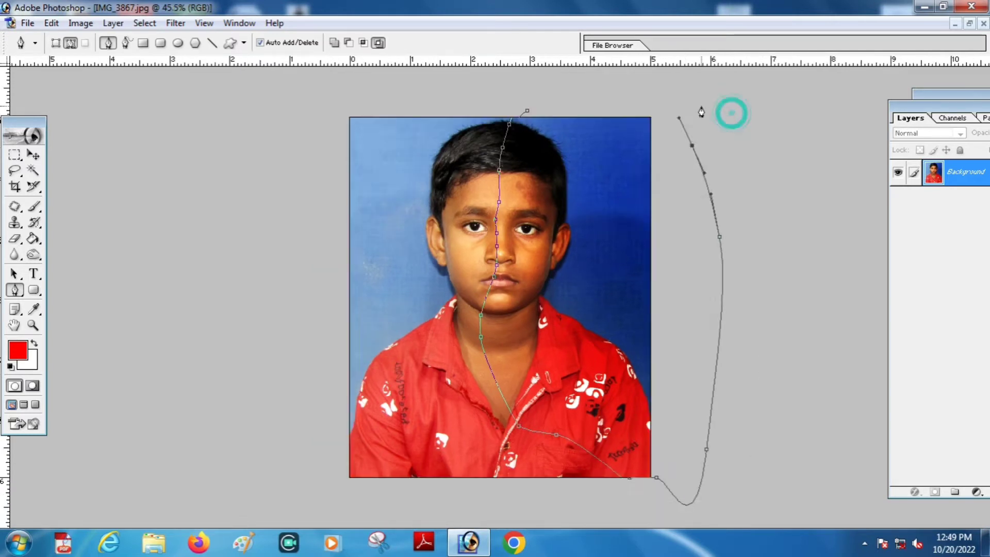
{"action": "left_click", "coordinate": [661, 93]}
{"action": "left_click", "coordinate": [524, 126]}
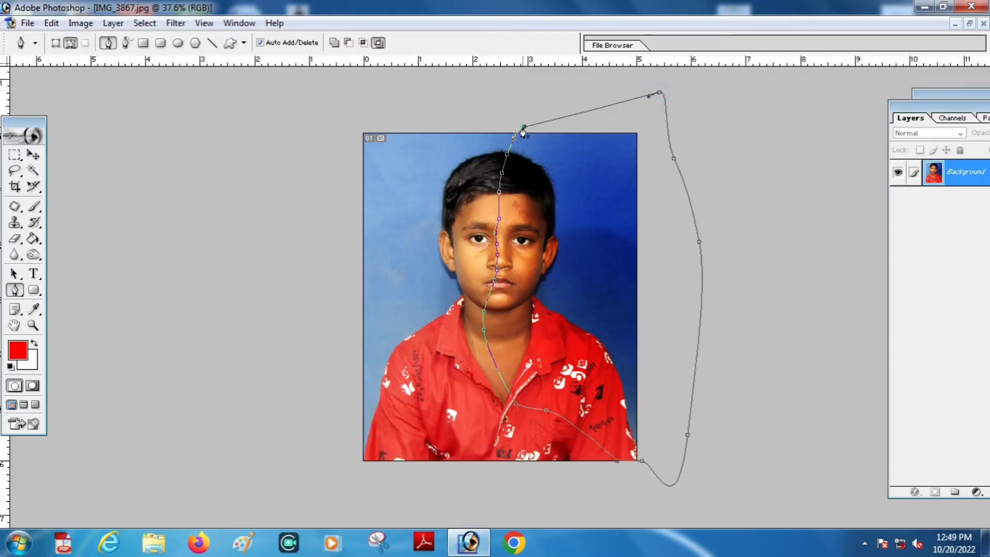
Convert the closed path into a new anti-aliased selection with a feather radius of 200 pixels.
{"action": "right_click", "coordinate": [598, 199]}
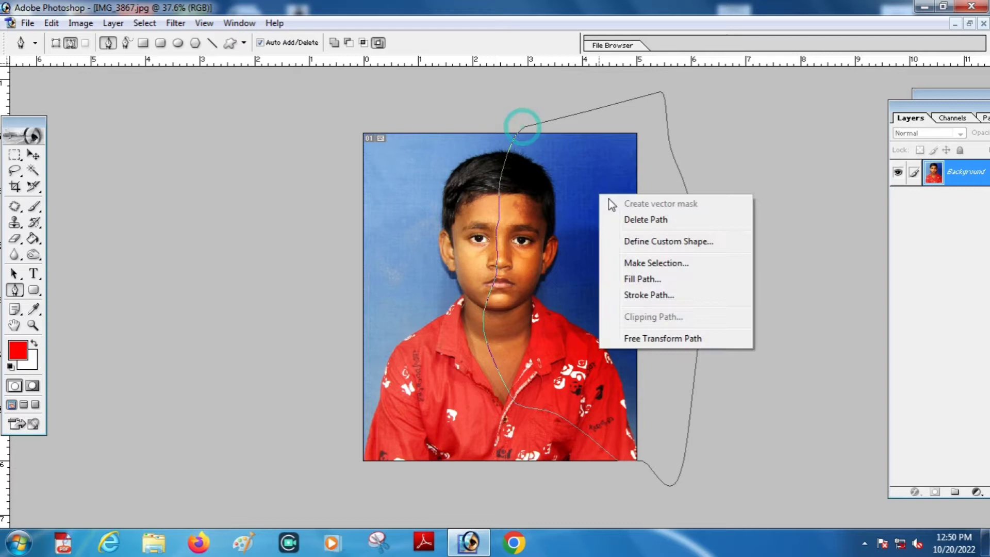
{"action": "left_click", "coordinate": [638, 263]}
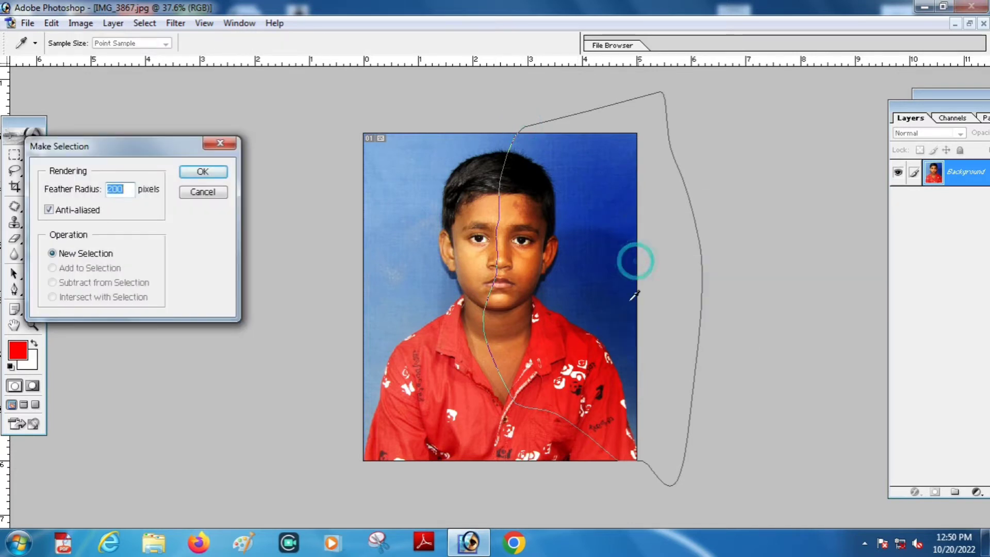
{"action": "left_click_drag", "start_coordinate": [121, 150], "coordinate": [243, 144]}
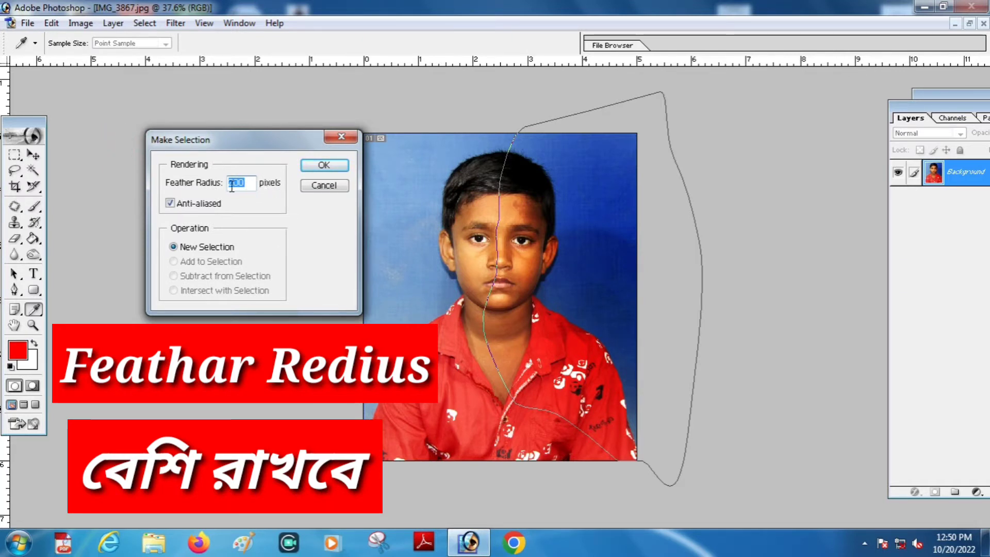
{"action": "left_click", "coordinate": [322, 165]}
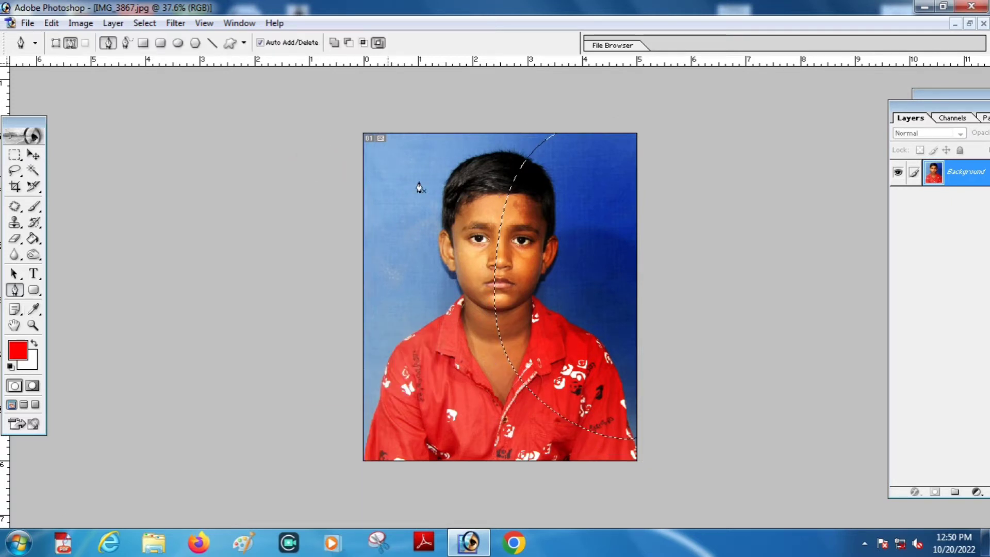
Try brightening the selected darker half with an RGB Curves point at input 72, output 150, and deselect.
{"action": "key", "text": "ctrl+m"}
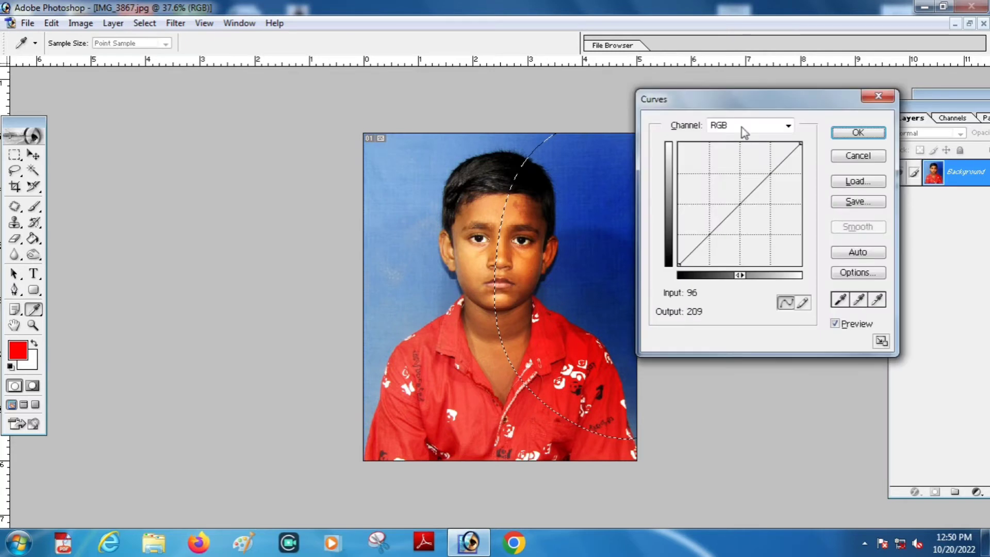
{"action": "left_click", "coordinate": [746, 98]}
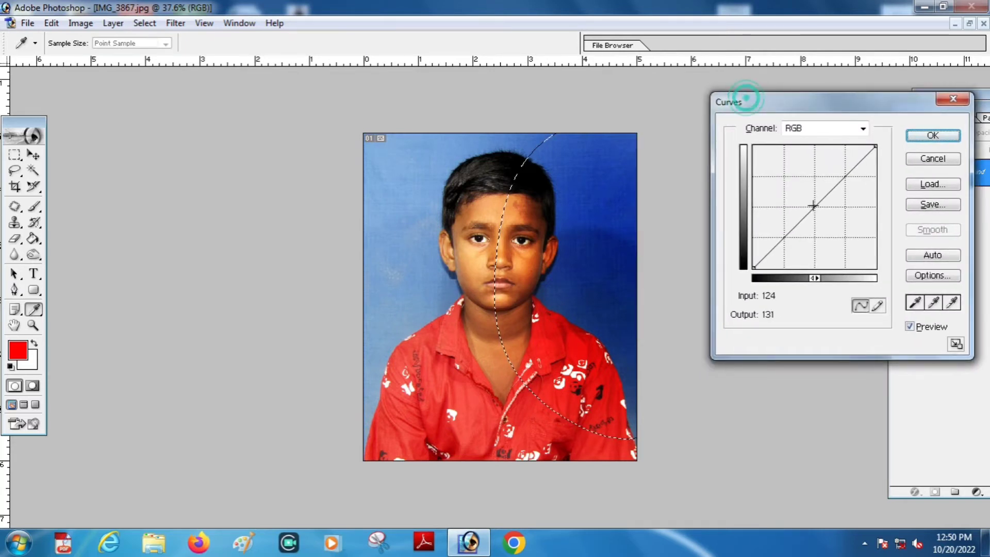
{"action": "left_click", "coordinate": [812, 204]}
{"action": "left_click_drag", "start_coordinate": [812, 204], "coordinate": [788, 196]}
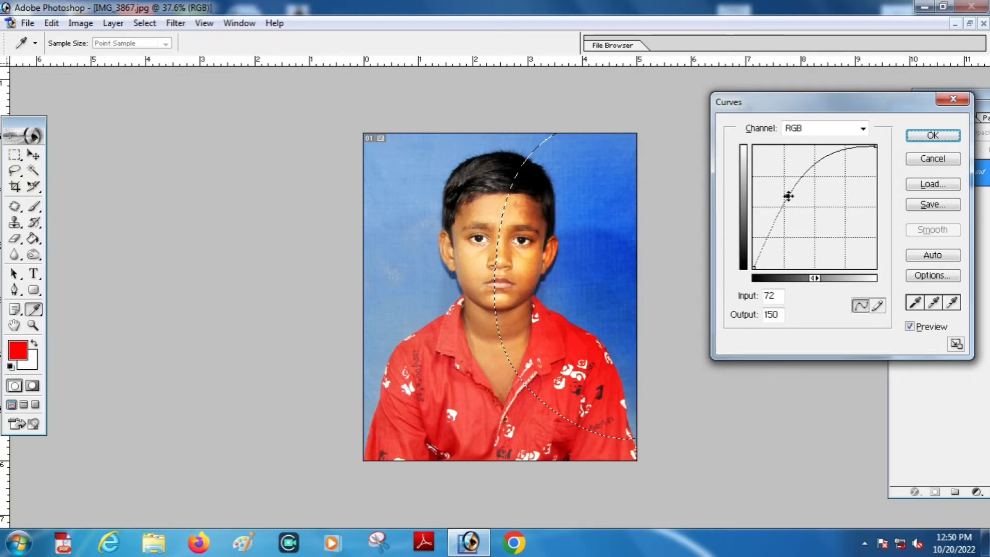
{"action": "left_click", "coordinate": [928, 137]}
{"action": "key", "text": "p"}
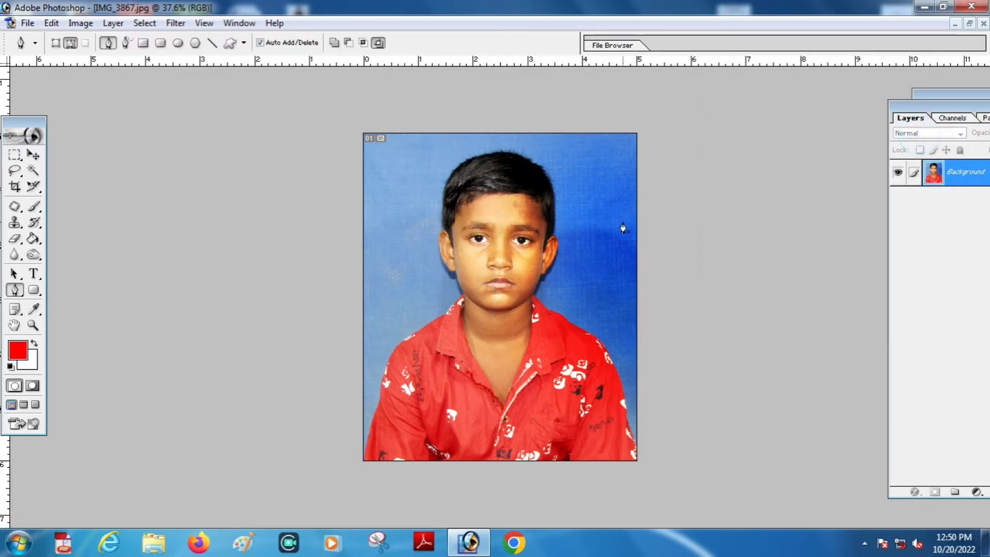
Check the brightened face up close, and undo the deselection and the last Curves adjustment.
{"action": "left_click", "coordinate": [32, 326]}
{"action": "left_click", "coordinate": [530, 250]}
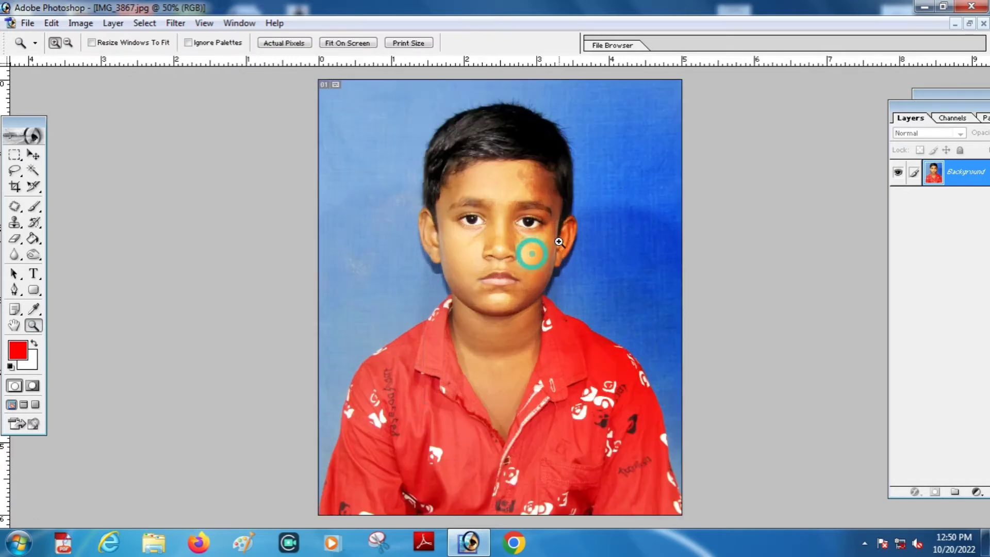
{"action": "left_click", "coordinate": [563, 238]}
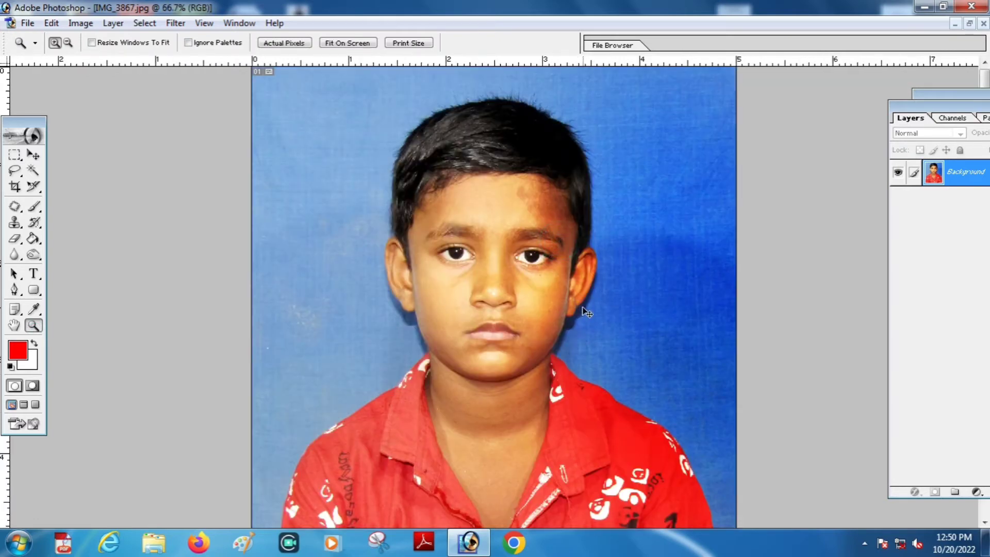
{"action": "key", "text": "ctrl+alt+z"}
{"action": "key", "text": "ctrl+alt+z"}
Brighten the selected half of the photo with an RGB Curves point at input 56, output 138.
{"action": "key", "text": "ctrl+m"}
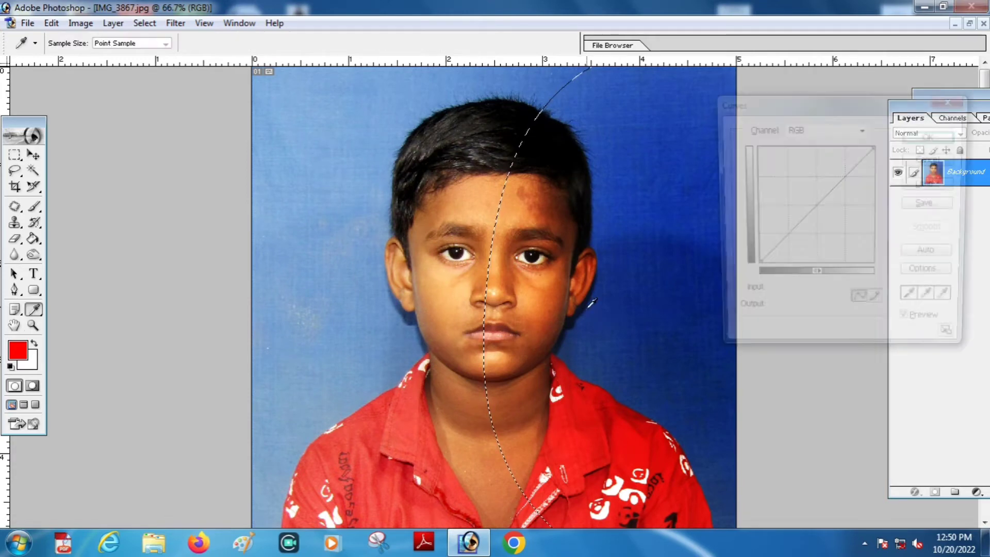
{"action": "left_click_drag", "start_coordinate": [796, 225], "coordinate": [781, 201]}
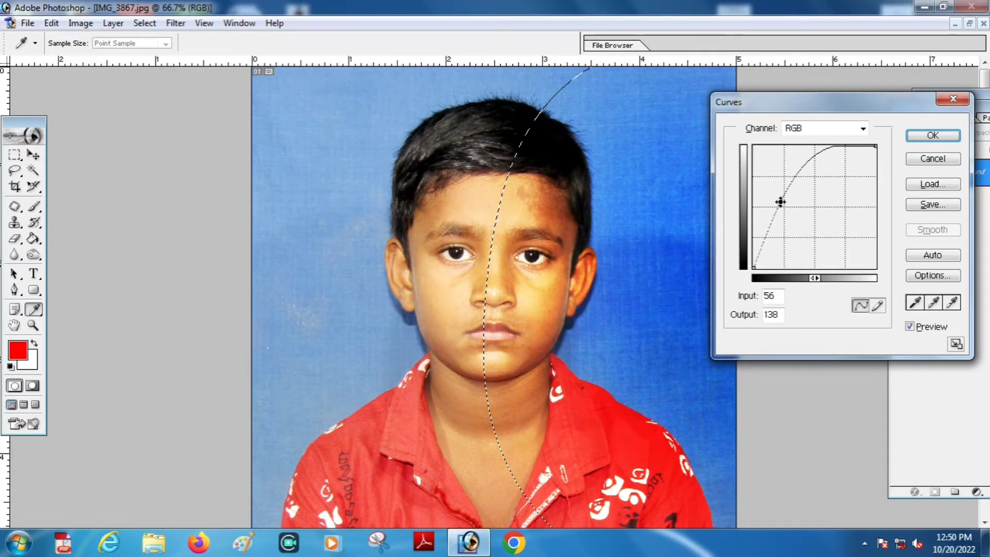
{"action": "key", "text": "Return"}
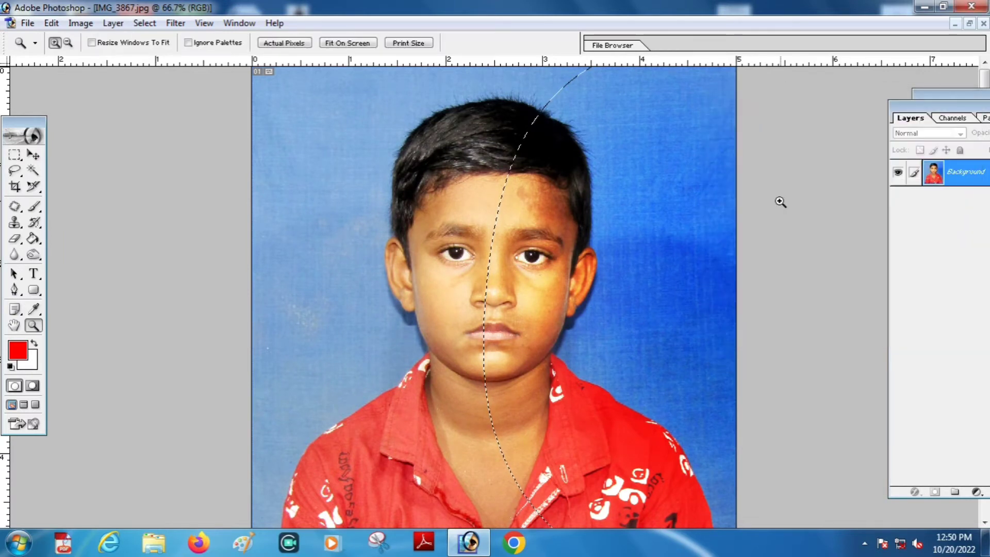
Apply Color Balance to the selection's midtones with levels -33, 0 and +11, and deselect.
{"action": "key", "text": "ctrl+b"}
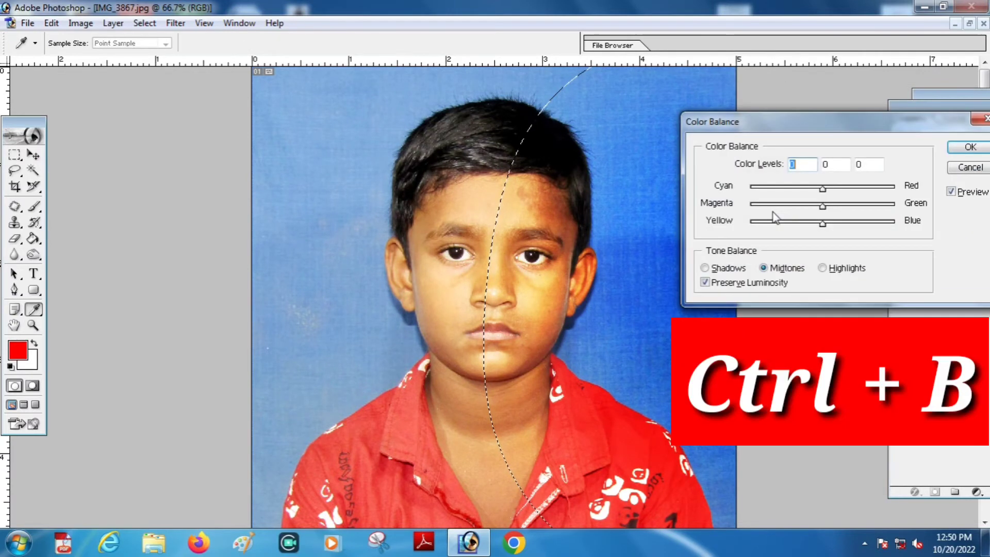
{"action": "left_click", "coordinate": [803, 188]}
{"action": "left_click_drag", "start_coordinate": [804, 188], "coordinate": [799, 189]}
{"action": "mouse_move", "coordinate": [823, 223]}
{"action": "left_mouse_down"}
{"action": "mouse_move", "coordinate": [845, 227]}
{"action": "mouse_move", "coordinate": [830, 225]}
{"action": "left_mouse_up"}
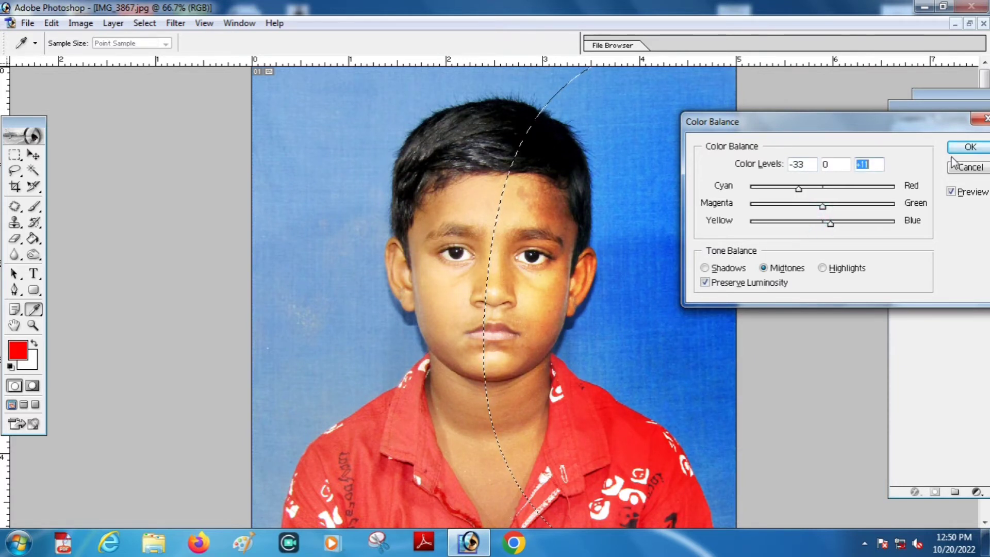
{"action": "left_click", "coordinate": [966, 144]}
{"action": "key", "text": "ctrl+d"}
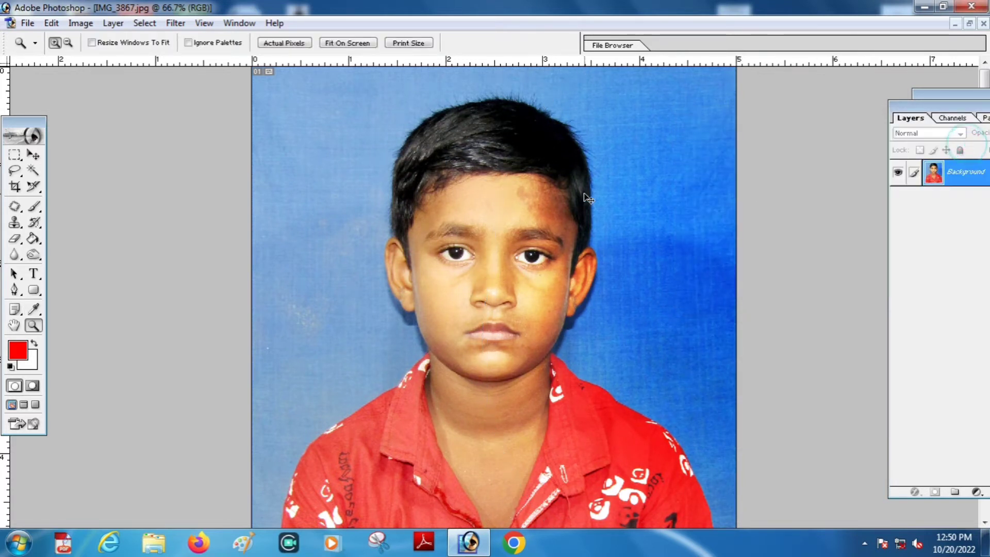
Sample the light skin tone of the well-lit cheek as the foreground colour.
{"action": "left_click", "coordinate": [400, 287]}
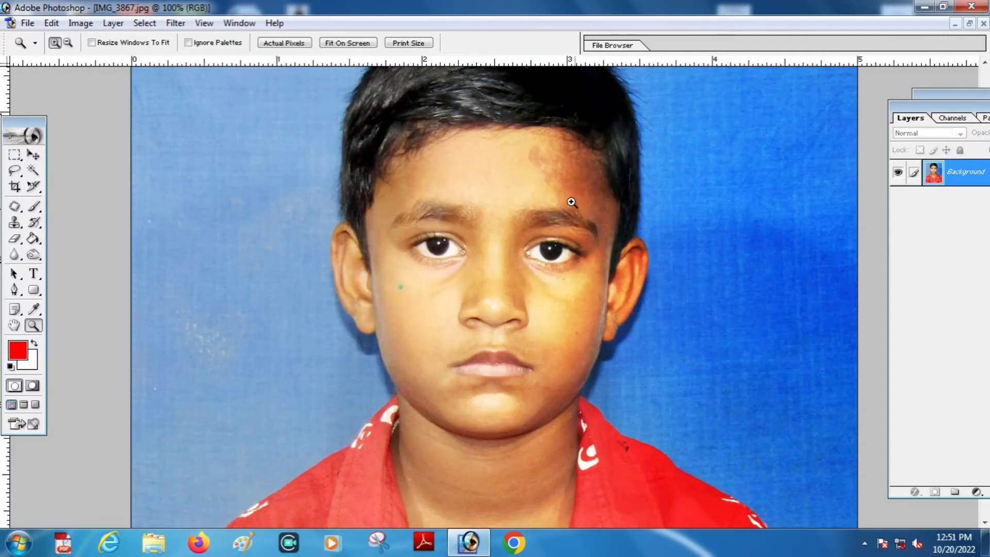
{"action": "left_click", "coordinate": [34, 310]}
{"action": "left_click", "coordinate": [424, 309]}
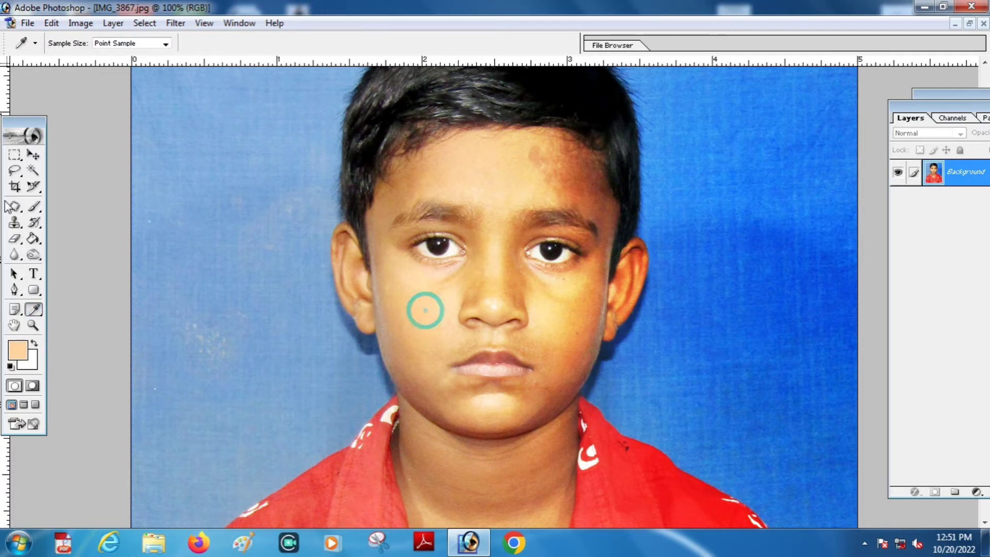
Paint the sampled skin tone over the dark patch on the forehead with a size 60 brush at 3% flow.
{"action": "left_click", "coordinate": [33, 207]}
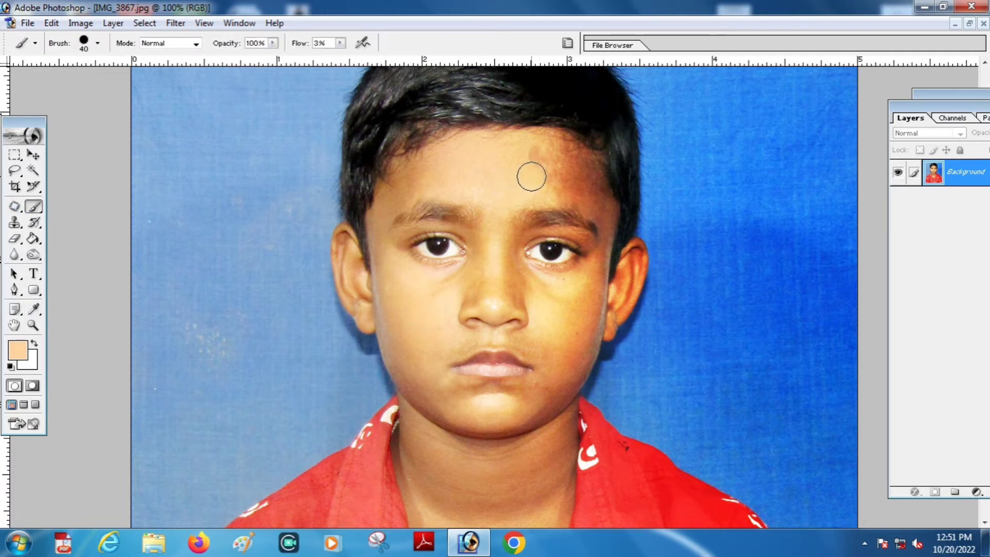
{"action": "key", "text": "bracketright"}
{"action": "key", "text": "bracketright"}
{"action": "mouse_move", "coordinate": [533, 168]}
{"action": "left_mouse_down"}
{"action": "mouse_move", "coordinate": [577, 185]}
{"action": "mouse_move", "coordinate": [530, 148]}
{"action": "mouse_move", "coordinate": [584, 177]}
{"action": "mouse_move", "coordinate": [601, 217]}
{"action": "mouse_move", "coordinate": [547, 196]}
{"action": "mouse_move", "coordinate": [510, 148]}
{"action": "mouse_move", "coordinate": [504, 181]}
{"action": "left_mouse_up"}
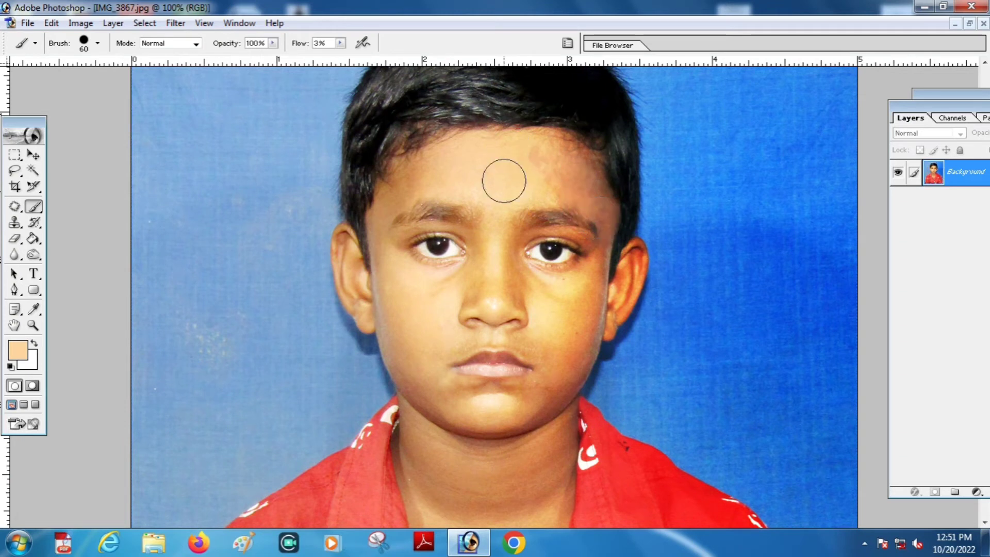
{"action": "scroll", "coordinate": [559, 279], "scroll_direction": "down", "scroll_amount": 1}
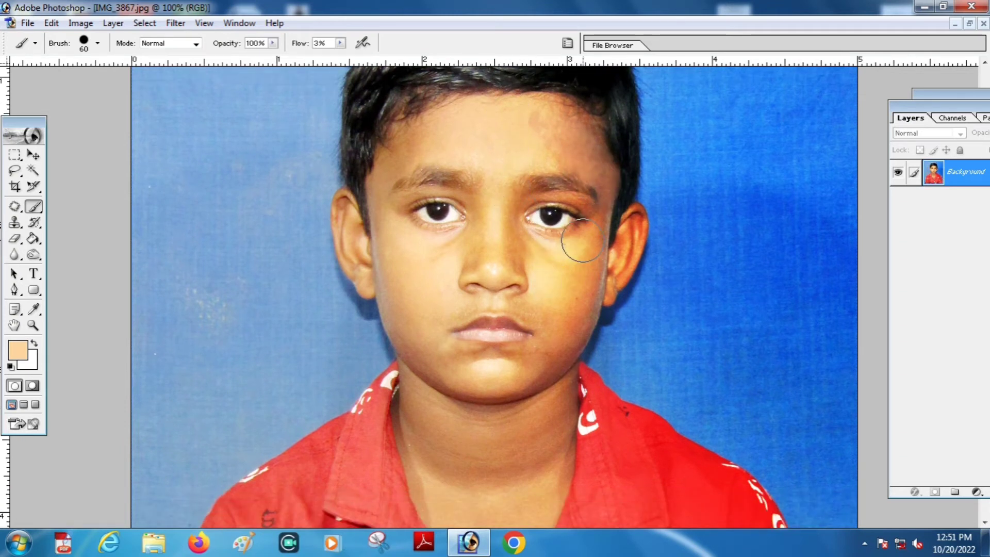
Paint the sampled skin tone over the shaded temple, under-eye area and cheek with a size 50 brush at 3% flow.
{"action": "mouse_move", "coordinate": [605, 180]}
{"action": "left_mouse_down"}
{"action": "mouse_move", "coordinate": [596, 207]}
{"action": "mouse_move", "coordinate": [597, 157]}
{"action": "mouse_move", "coordinate": [601, 170]}
{"action": "mouse_move", "coordinate": [571, 129]}
{"action": "left_mouse_up"}
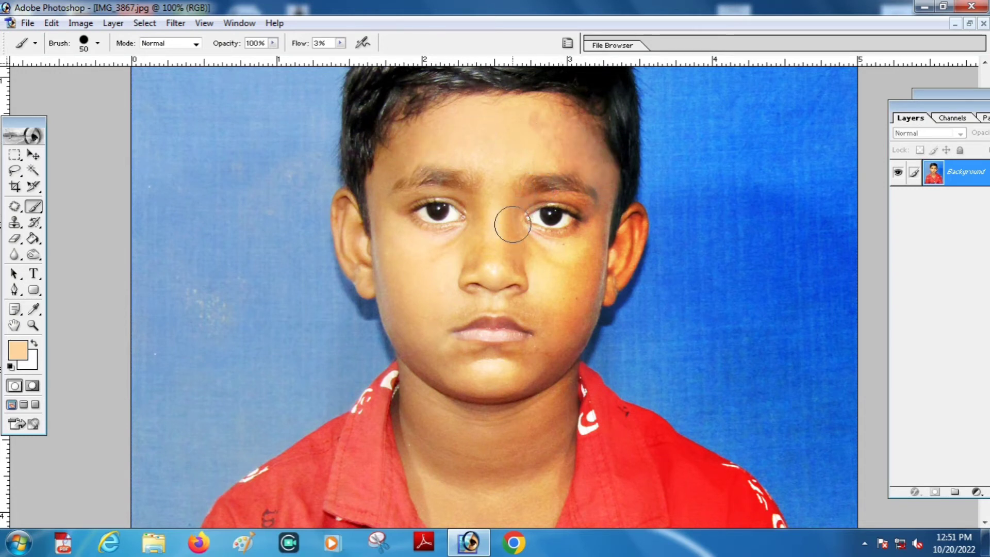
{"action": "mouse_move", "coordinate": [602, 216]}
{"action": "left_mouse_down"}
{"action": "mouse_move", "coordinate": [575, 310]}
{"action": "mouse_move", "coordinate": [605, 264]}
{"action": "mouse_move", "coordinate": [539, 388]}
{"action": "mouse_move", "coordinate": [567, 295]}
{"action": "mouse_move", "coordinate": [513, 311]}
{"action": "mouse_move", "coordinate": [480, 301]}
{"action": "mouse_move", "coordinate": [559, 326]}
{"action": "mouse_move", "coordinate": [554, 340]}
{"action": "mouse_move", "coordinate": [521, 354]}
{"action": "mouse_move", "coordinate": [435, 359]}
{"action": "mouse_move", "coordinate": [402, 318]}
{"action": "mouse_move", "coordinate": [416, 350]}
{"action": "mouse_move", "coordinate": [451, 379]}
{"action": "mouse_move", "coordinate": [522, 384]}
{"action": "mouse_move", "coordinate": [556, 371]}
{"action": "mouse_move", "coordinate": [582, 326]}
{"action": "mouse_move", "coordinate": [545, 362]}
{"action": "mouse_move", "coordinate": [585, 296]}
{"action": "mouse_move", "coordinate": [554, 341]}
{"action": "mouse_move", "coordinate": [578, 315]}
{"action": "left_mouse_up"}
{"action": "mouse_move", "coordinate": [596, 242]}
{"action": "left_mouse_down"}
{"action": "mouse_move", "coordinate": [575, 267]}
{"action": "mouse_move", "coordinate": [546, 274]}
{"action": "mouse_move", "coordinate": [525, 242]}
{"action": "mouse_move", "coordinate": [476, 241]}
{"action": "mouse_move", "coordinate": [454, 269]}
{"action": "mouse_move", "coordinate": [474, 250]}
{"action": "mouse_move", "coordinate": [381, 287]}
{"action": "mouse_move", "coordinate": [361, 279]}
{"action": "left_mouse_up"}
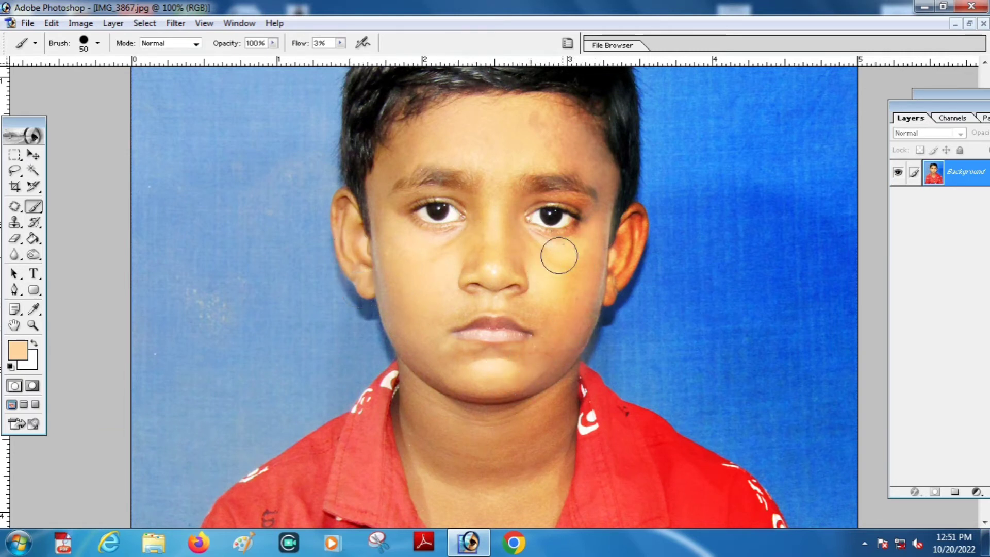
{"action": "key", "text": "space"}
{"action": "key", "text": "space"}
Darken the boy's hair with the Burn tool at brush size 70, Midtones range and 33% exposure.
{"action": "scroll", "coordinate": [582, 287], "scroll_direction": "up", "scroll_amount": 2}
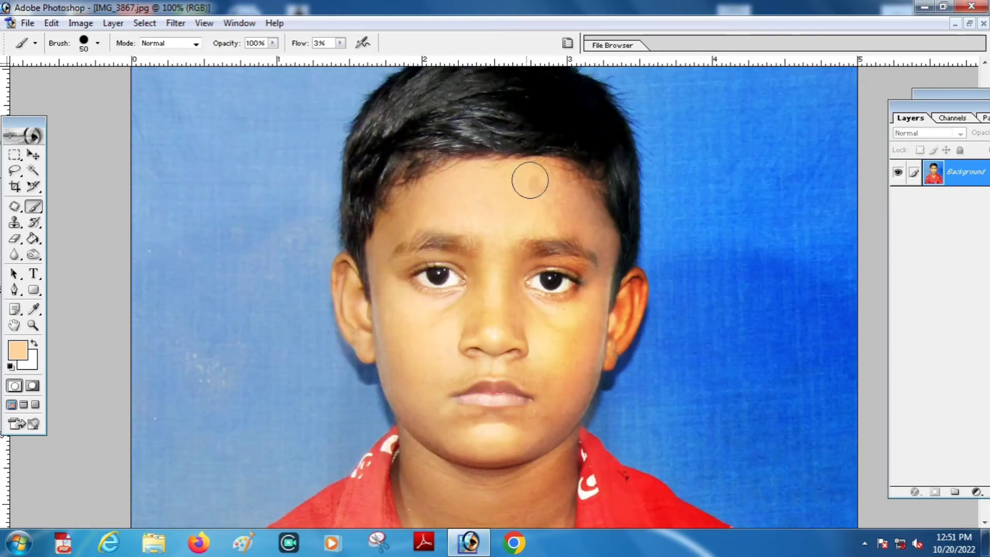
{"action": "scroll", "coordinate": [505, 273], "scroll_direction": "up", "scroll_amount": 1}
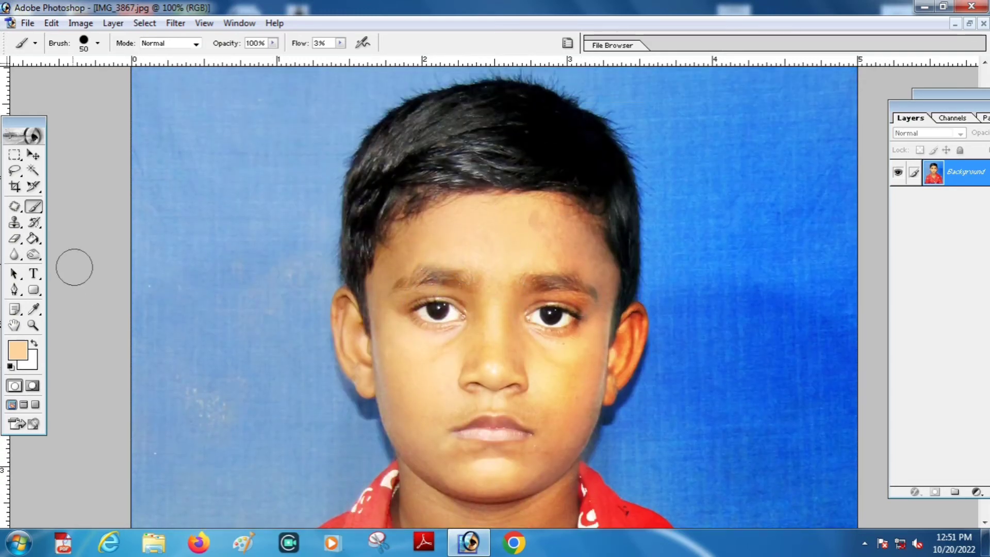
{"action": "left_click", "coordinate": [34, 254]}
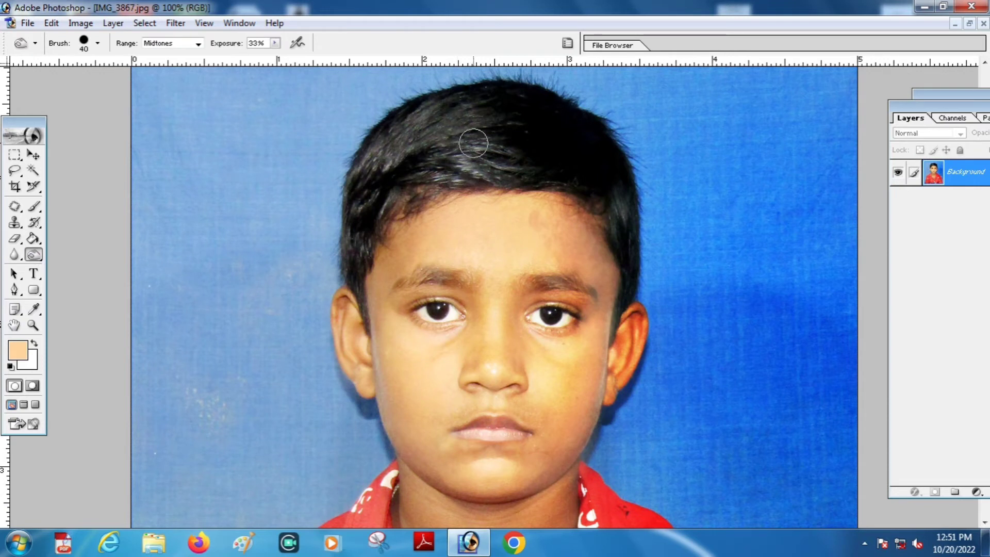
{"action": "key", "text": "bracketright"}
{"action": "key", "text": "bracketright"}
{"action": "key", "text": "bracketright"}
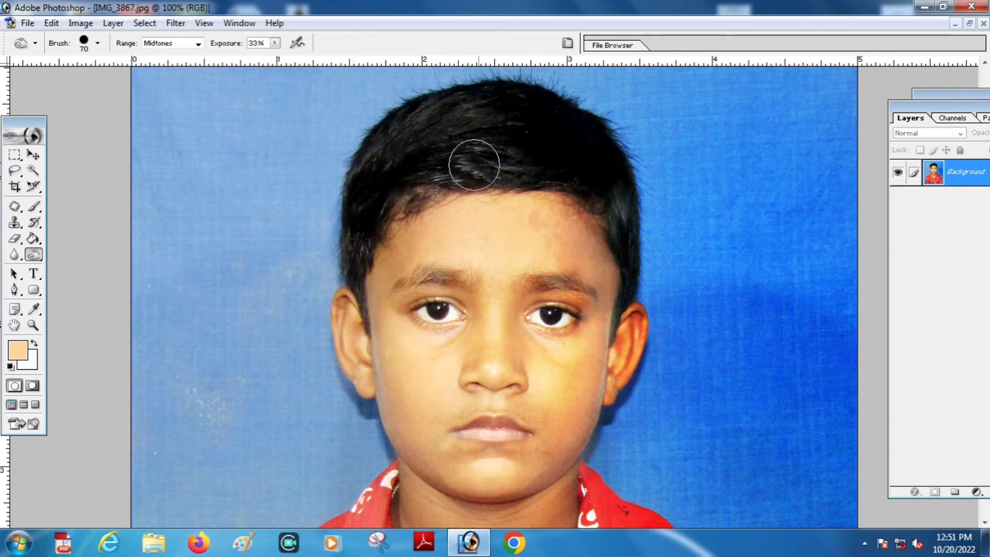
Darken both eyebrows with the Burn tool at brush size 20 and 33% exposure.
{"action": "scroll", "coordinate": [462, 204], "scroll_direction": "down", "scroll_amount": 1}
{"action": "key", "text": "bracketleft"}
{"action": "key", "text": "bracketleft"}
{"action": "key", "text": "bracketleft"}
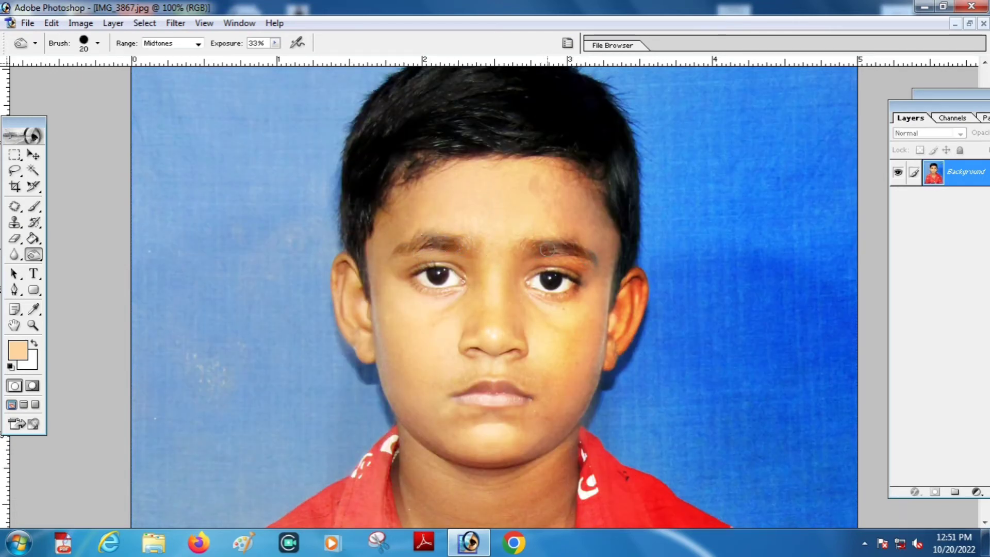
{"action": "scroll", "coordinate": [546, 249], "scroll_direction": "down", "scroll_amount": 1}
{"action": "scroll", "coordinate": [443, 292], "scroll_direction": "down", "scroll_amount": 2}
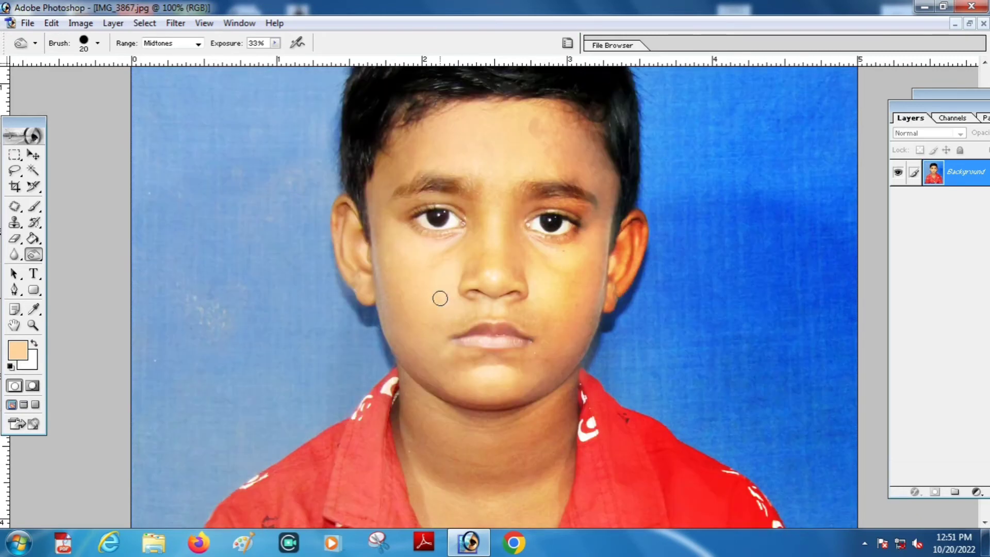
Draw a Pen path at 200% zoom, curving through the light-blue backdrop to the collar and up along the adjacent jaw edge.
{"action": "left_click", "coordinate": [34, 324]}
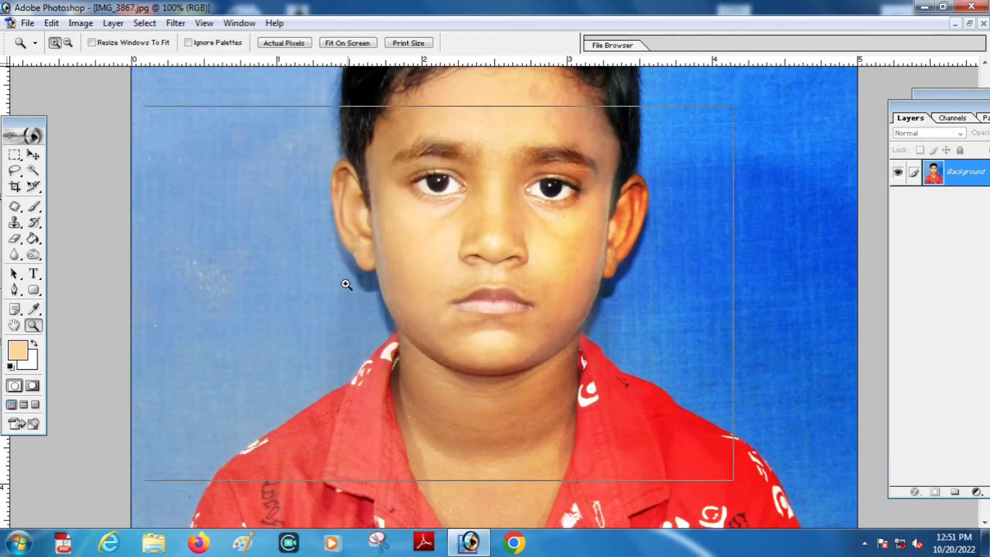
{"action": "left_click", "coordinate": [345, 285]}
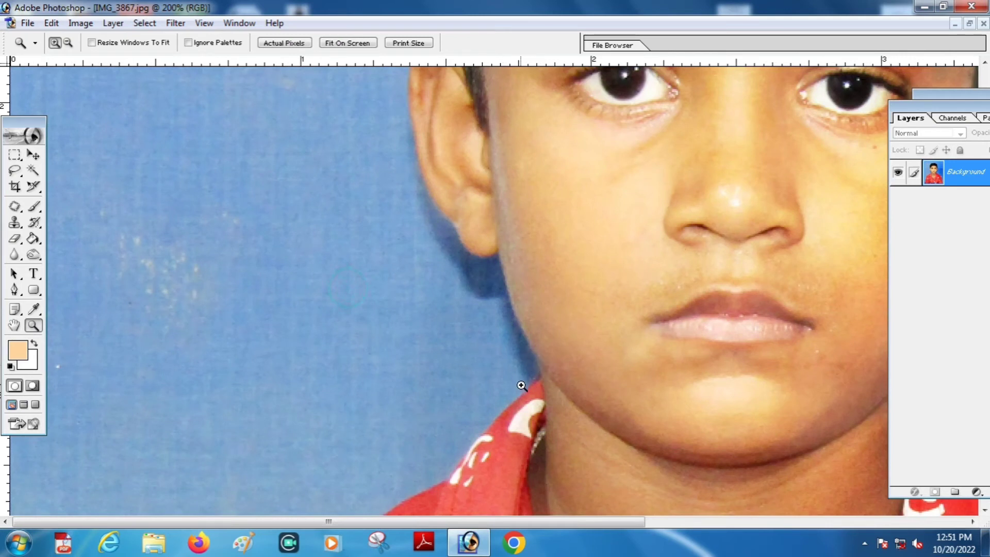
{"action": "left_click", "coordinate": [14, 290]}
{"action": "left_click_drag", "start_coordinate": [220, 205], "coordinate": [237, 249]}
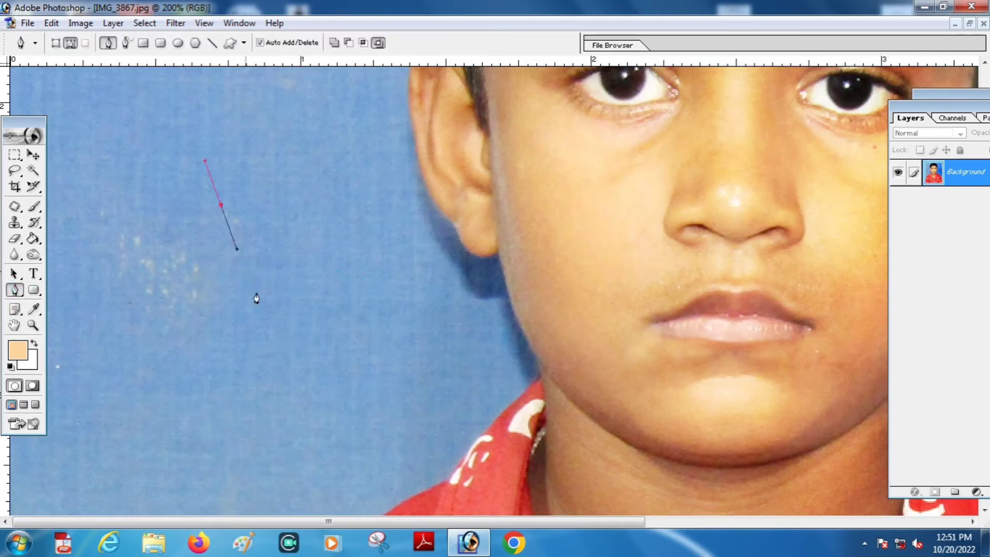
{"action": "left_click_drag", "start_coordinate": [287, 345], "coordinate": [315, 378]}
{"action": "left_click_drag", "start_coordinate": [391, 411], "coordinate": [408, 418]}
{"action": "left_click", "coordinate": [507, 291]}
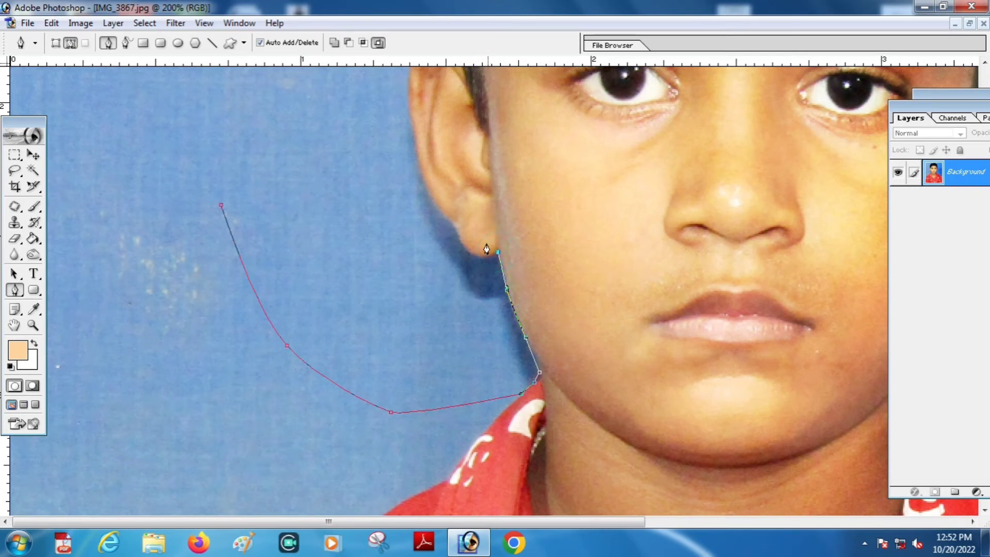
Continue the path along the earlobe and outer ear, and extend it back across the light-blue backdrop to its start.
{"action": "left_click", "coordinate": [472, 253]}
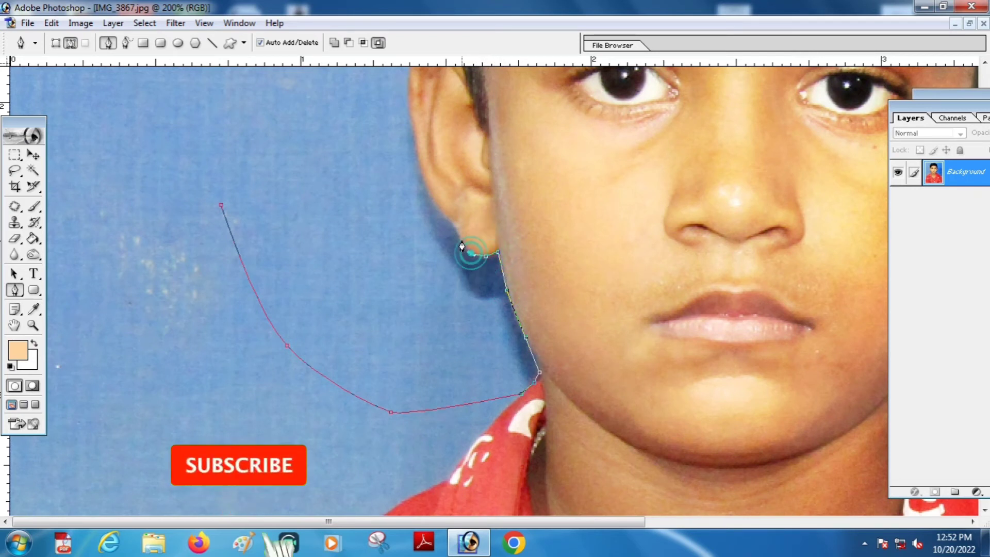
{"action": "left_click", "coordinate": [461, 239]}
{"action": "left_click_drag", "start_coordinate": [452, 225], "coordinate": [448, 219]}
{"action": "left_click", "coordinate": [432, 195]}
{"action": "left_click", "coordinate": [419, 158]}
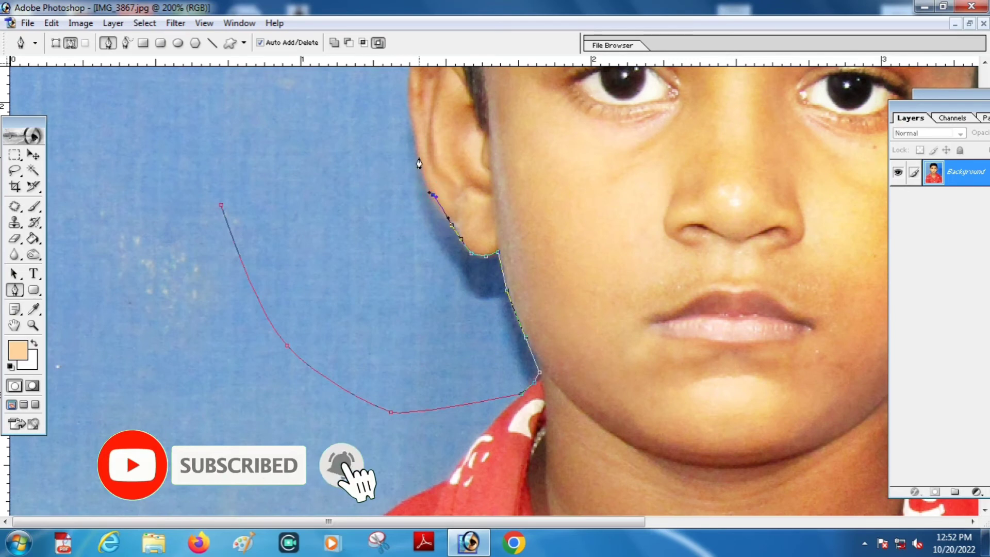
{"action": "left_click", "coordinate": [411, 129]}
{"action": "left_click_drag", "start_coordinate": [411, 128], "coordinate": [411, 278]}
{"action": "left_click", "coordinate": [402, 210]}
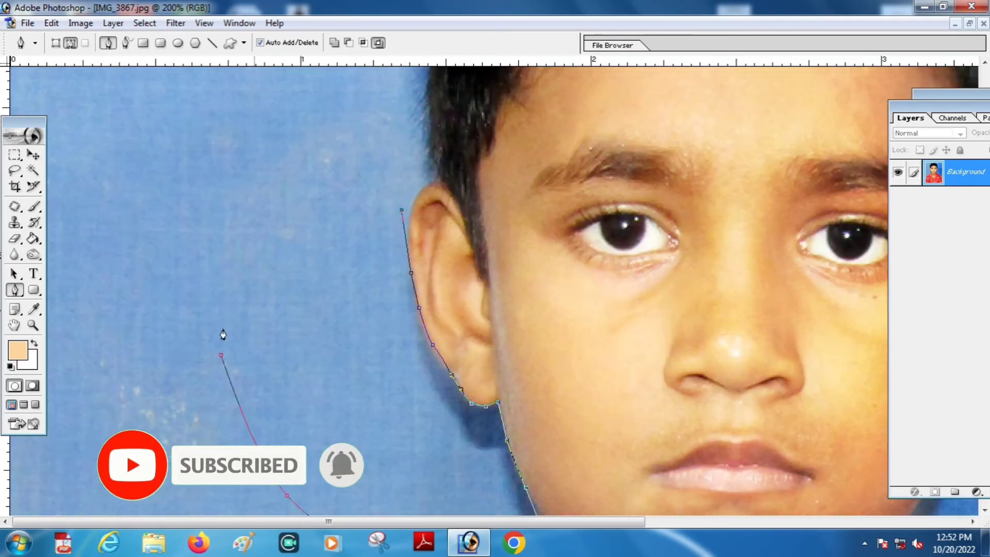
{"action": "left_click_drag", "start_coordinate": [220, 331], "coordinate": [208, 340]}
Convert the path beside the ear on the light-blue side into a new anti-aliased selection.
{"action": "right_click", "coordinate": [293, 341]}
{"action": "left_click", "coordinate": [335, 412]}
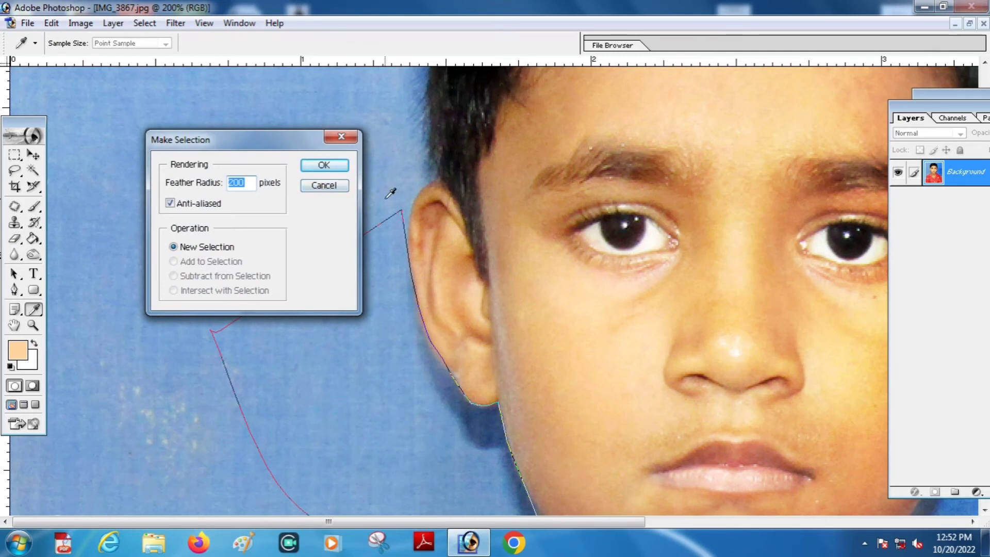
{"action": "key", "text": "Return"}
Clone clean light-blue backdrop over the shadow below the ear with a size 20 Clone Stamp at 18% flow, and deselect.
{"action": "scroll", "coordinate": [283, 247], "scroll_direction": "down", "scroll_amount": 5}
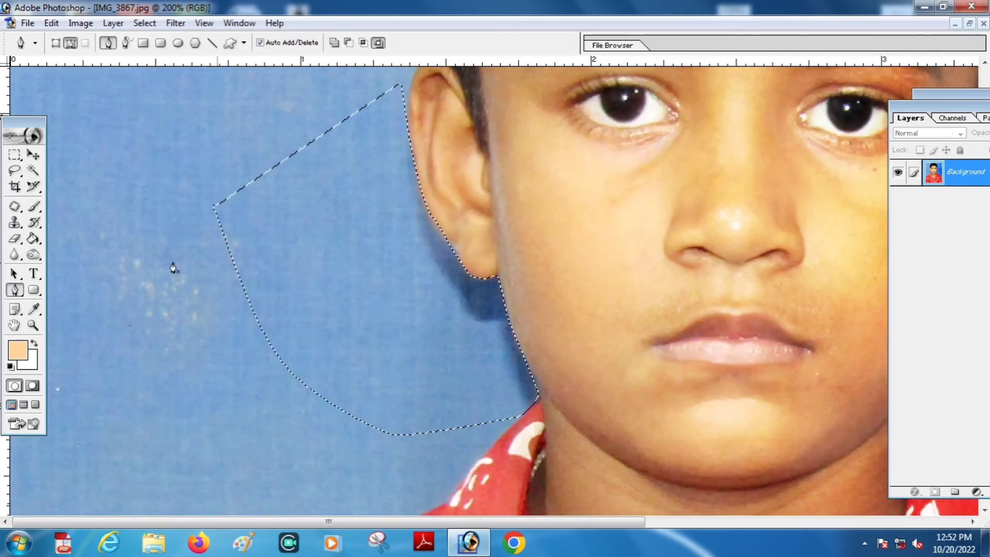
{"action": "left_click", "coordinate": [14, 223]}
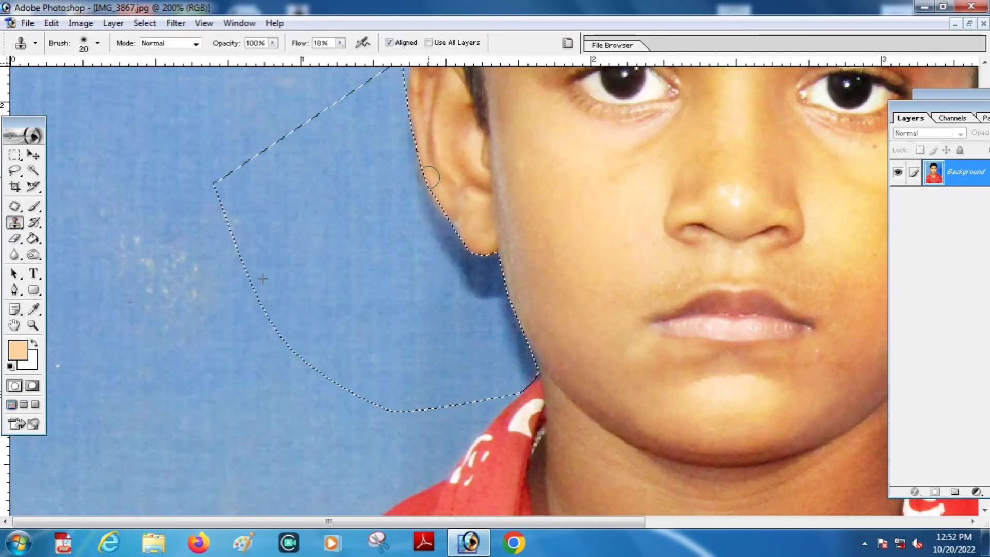
{"action": "mouse_move", "coordinate": [434, 224]}
{"action": "left_mouse_down"}
{"action": "mouse_move", "coordinate": [472, 285]}
{"action": "mouse_move", "coordinate": [472, 219]}
{"action": "mouse_move", "coordinate": [472, 280]}
{"action": "left_mouse_up"}
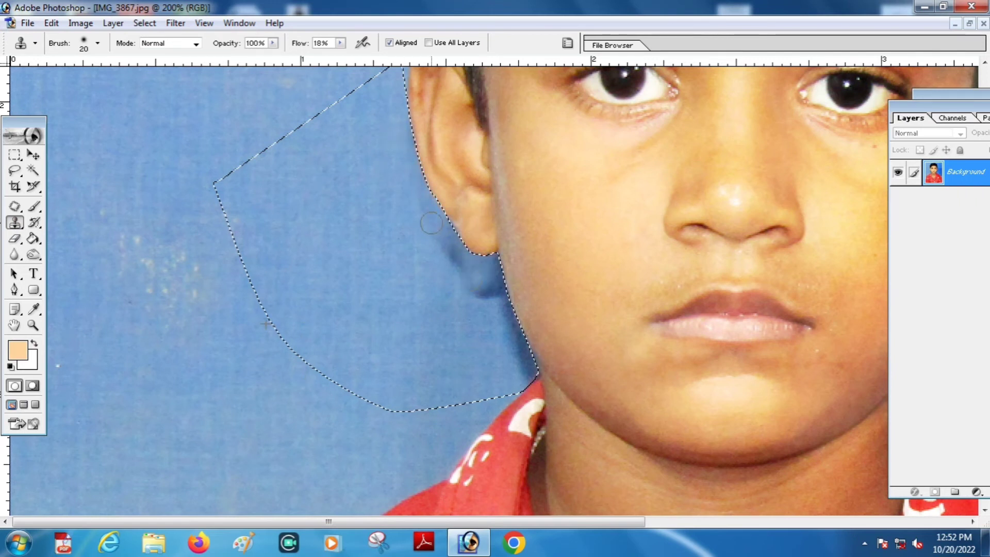
{"action": "mouse_move", "coordinate": [431, 223]}
{"action": "left_mouse_down"}
{"action": "mouse_move", "coordinate": [484, 310]}
{"action": "mouse_move", "coordinate": [501, 272]}
{"action": "mouse_move", "coordinate": [515, 336]}
{"action": "mouse_move", "coordinate": [502, 342]}
{"action": "mouse_move", "coordinate": [527, 359]}
{"action": "mouse_move", "coordinate": [520, 284]}
{"action": "mouse_move", "coordinate": [480, 265]}
{"action": "mouse_move", "coordinate": [445, 276]}
{"action": "mouse_move", "coordinate": [501, 259]}
{"action": "mouse_move", "coordinate": [477, 297]}
{"action": "mouse_move", "coordinate": [445, 263]}
{"action": "left_mouse_up"}
{"action": "left_click", "coordinate": [436, 355], "text": "alt"}
{"action": "key", "text": "ctrl+d"}
Draw a Pen path curving down through the dark-blue backdrop to the collar and up the adjacent jaw edge.
{"action": "left_click_drag", "start_coordinate": [697, 289], "coordinate": [329, 273]}
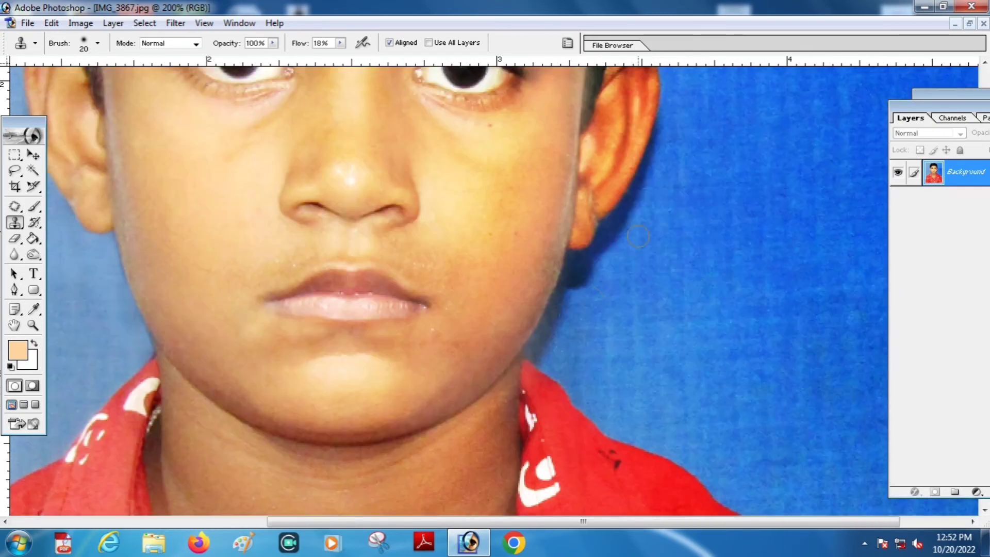
{"action": "key", "text": "p"}
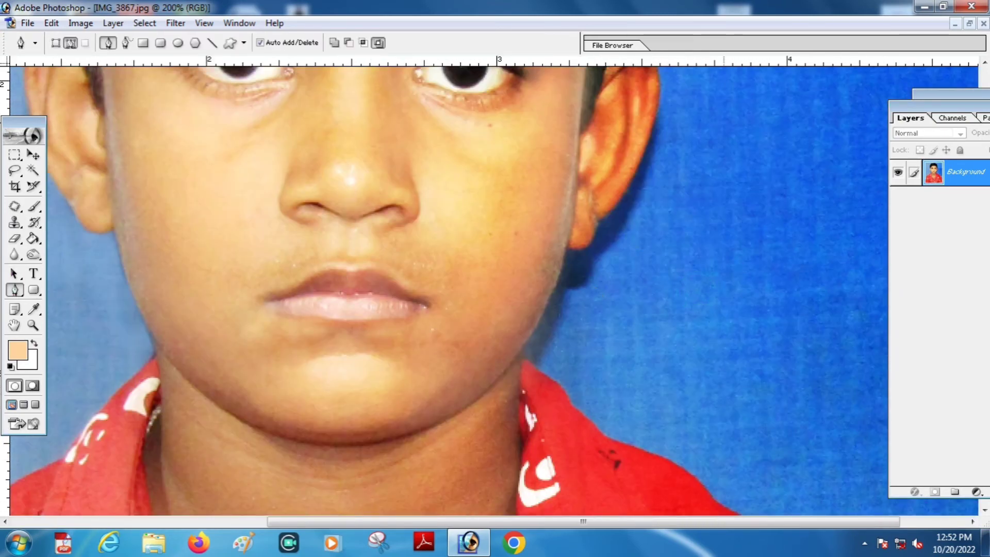
{"action": "left_click_drag", "start_coordinate": [723, 122], "coordinate": [709, 158]}
{"action": "left_click_drag", "start_coordinate": [689, 223], "coordinate": [686, 236]}
{"action": "left_click_drag", "start_coordinate": [666, 287], "coordinate": [658, 324]}
{"action": "left_click_drag", "start_coordinate": [644, 351], "coordinate": [625, 374]}
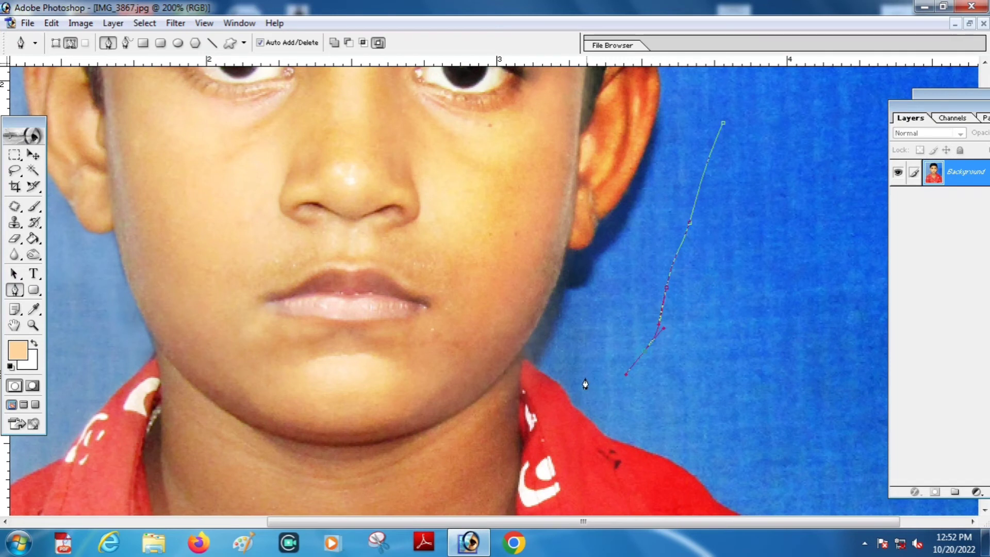
{"action": "left_click", "coordinate": [536, 367]}
{"action": "left_click", "coordinate": [523, 350]}
{"action": "left_click", "coordinate": [540, 315]}
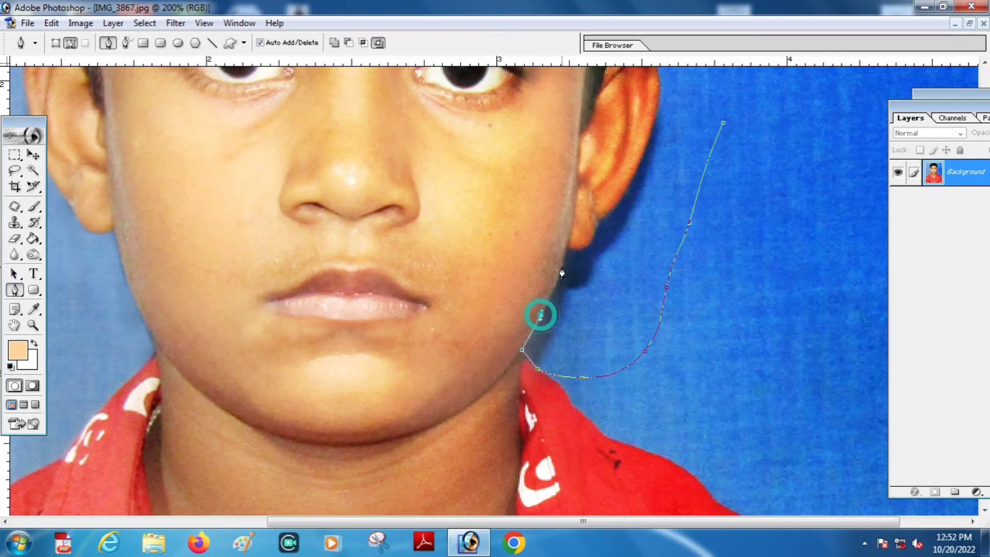
Continue the path around the earlobe and up the outer ear on the dark-blue side, and close it at its starting point.
{"action": "left_click", "coordinate": [562, 267]}
{"action": "left_click", "coordinate": [564, 248]}
{"action": "left_click", "coordinate": [573, 247]}
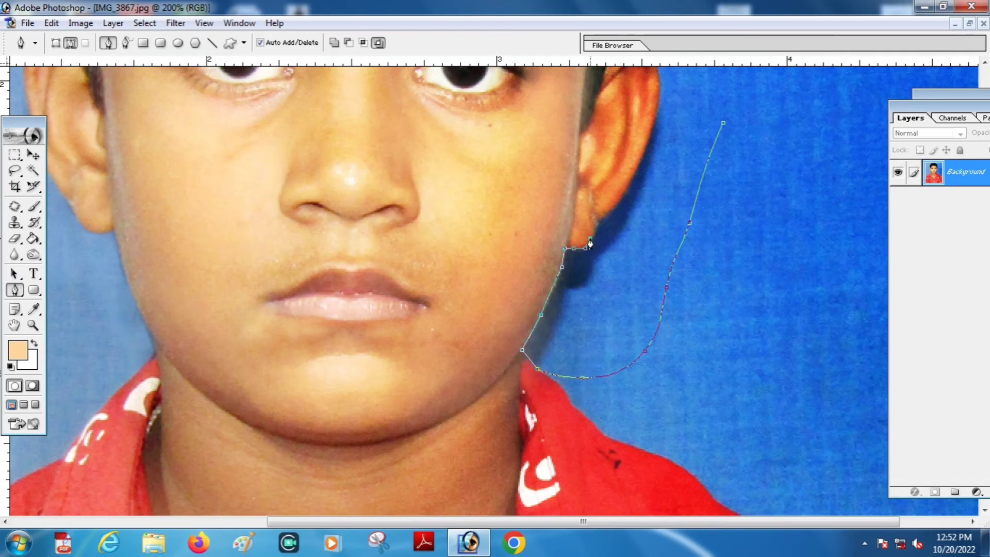
{"action": "left_click", "coordinate": [595, 228]}
{"action": "left_click_drag", "start_coordinate": [602, 217], "coordinate": [610, 330]}
{"action": "left_click", "coordinate": [631, 180]}
{"action": "left_click", "coordinate": [624, 284]}
{"action": "left_click", "coordinate": [642, 196]}
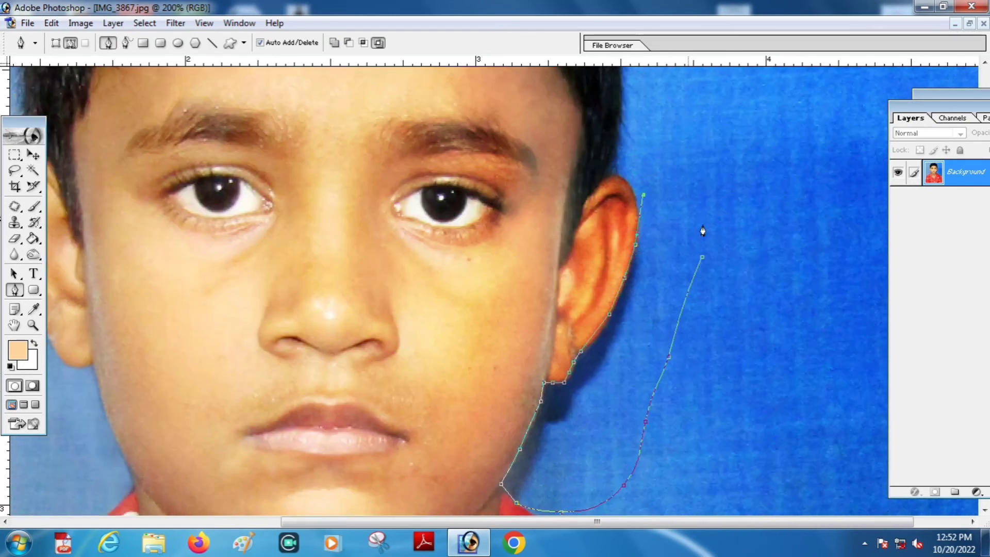
{"action": "left_click", "coordinate": [712, 231]}
{"action": "left_click", "coordinate": [702, 257]}
Convert the closed path on the dark-blue side into a new anti-aliased selection.
{"action": "right_click", "coordinate": [645, 269]}
{"action": "left_click", "coordinate": [685, 337]}
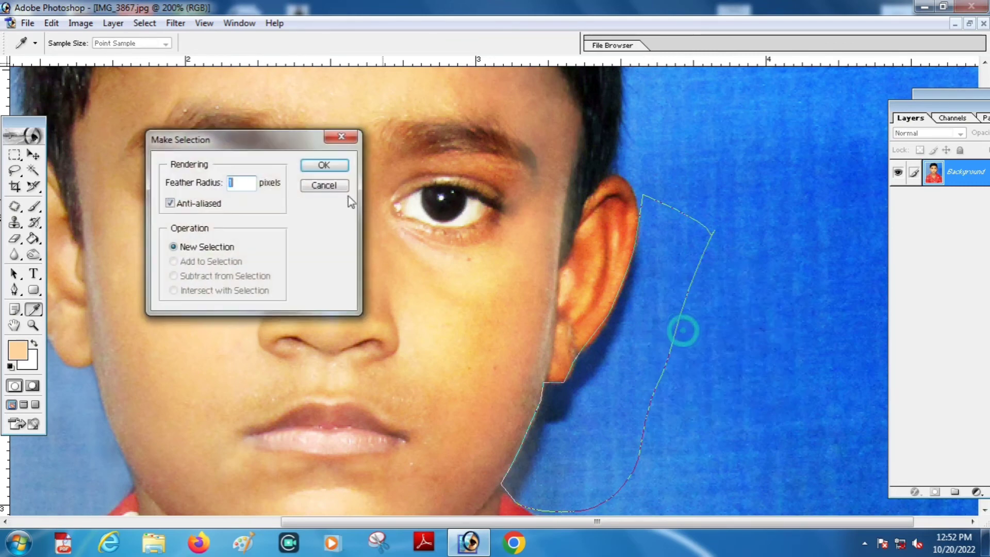
{"action": "left_click", "coordinate": [322, 165]}
Clone clean dark-blue backdrop over the shadow beside the ear and jaw with the size 20 Clone Stamp, and deselect.
{"action": "scroll", "coordinate": [373, 232], "scroll_direction": "down", "scroll_amount": 1}
{"action": "left_click", "coordinate": [15, 223]}
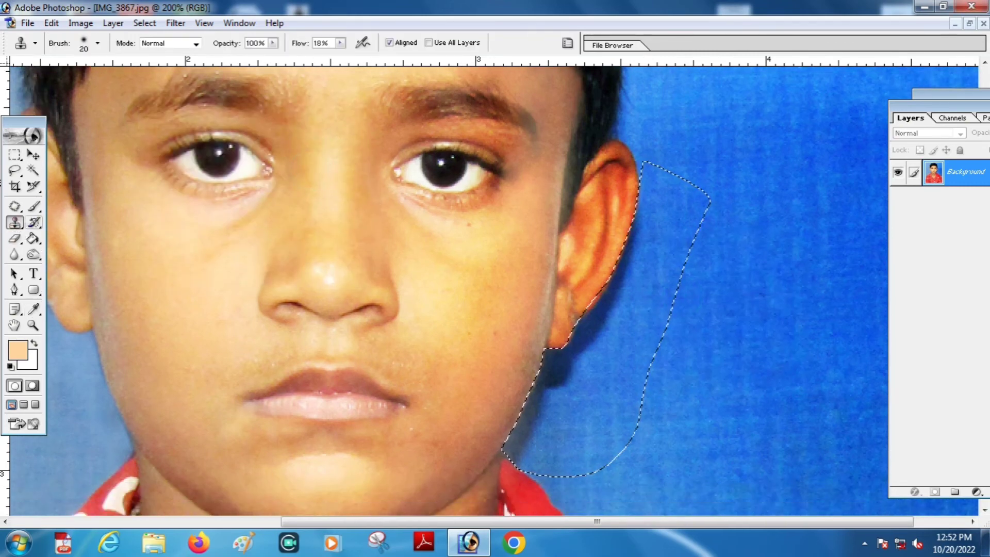
{"action": "left_click", "coordinate": [772, 259], "text": "alt"}
{"action": "mouse_move", "coordinate": [648, 217]}
{"action": "left_mouse_down"}
{"action": "mouse_move", "coordinate": [660, 198]}
{"action": "mouse_move", "coordinate": [558, 372]}
{"action": "mouse_move", "coordinate": [590, 337]}
{"action": "mouse_move", "coordinate": [557, 320]}
{"action": "mouse_move", "coordinate": [526, 382]}
{"action": "mouse_move", "coordinate": [582, 332]}
{"action": "mouse_move", "coordinate": [531, 429]}
{"action": "mouse_move", "coordinate": [551, 432]}
{"action": "mouse_move", "coordinate": [531, 456]}
{"action": "mouse_move", "coordinate": [540, 441]}
{"action": "mouse_move", "coordinate": [526, 447]}
{"action": "mouse_move", "coordinate": [555, 400]}
{"action": "left_mouse_up"}
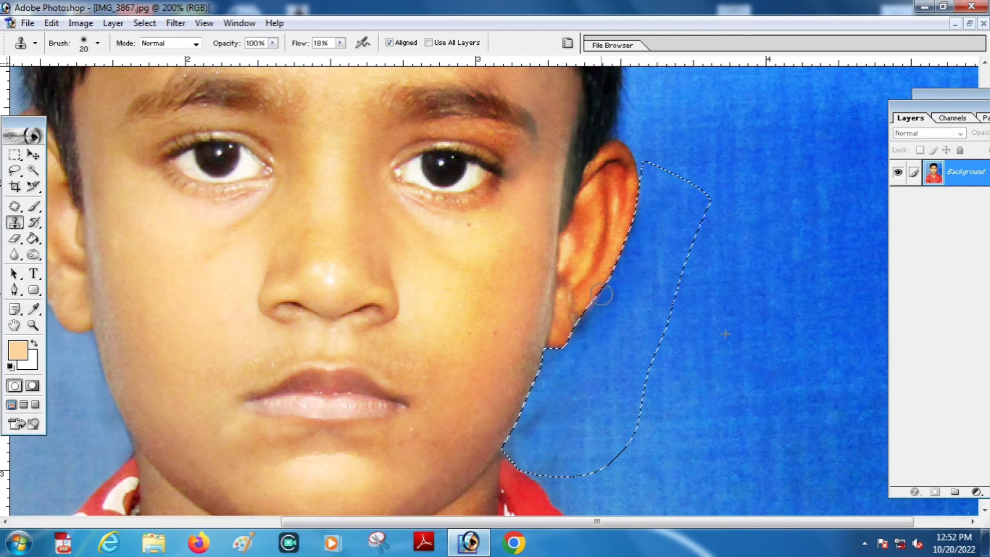
{"action": "key", "text": "ctrl+d"}
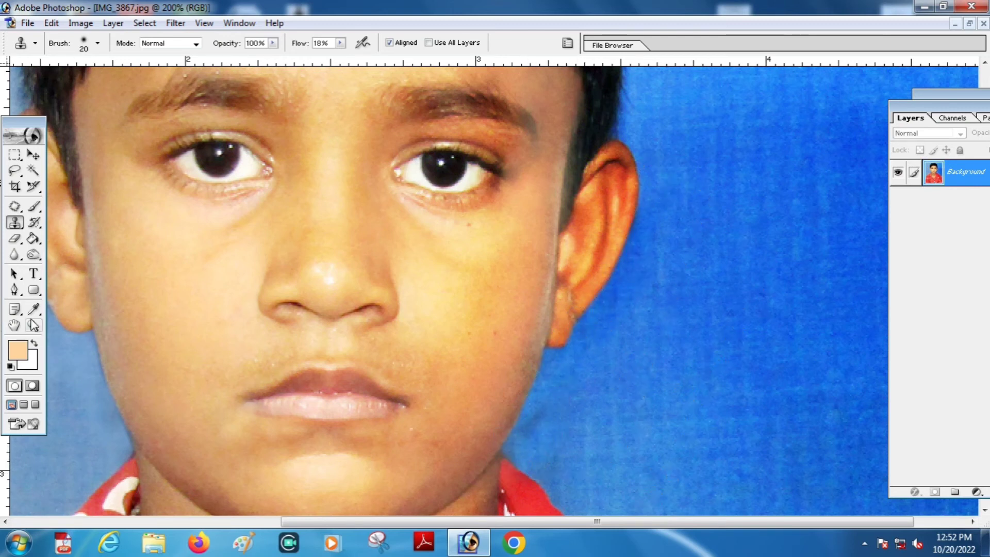
Paint the skin tone over the reddish ear on the dark-blue side with a size 40 brush at 3% flow.
{"action": "left_click", "coordinate": [32, 324]}
{"action": "left_click", "coordinate": [492, 329], "text": "alt"}
{"action": "left_click", "coordinate": [491, 328], "text": "alt"}
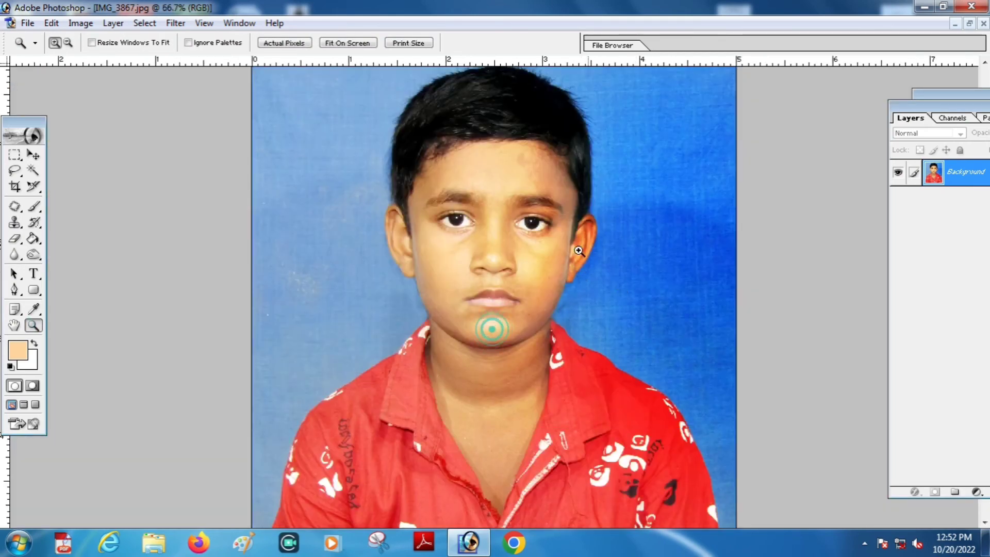
{"action": "left_click", "coordinate": [34, 206]}
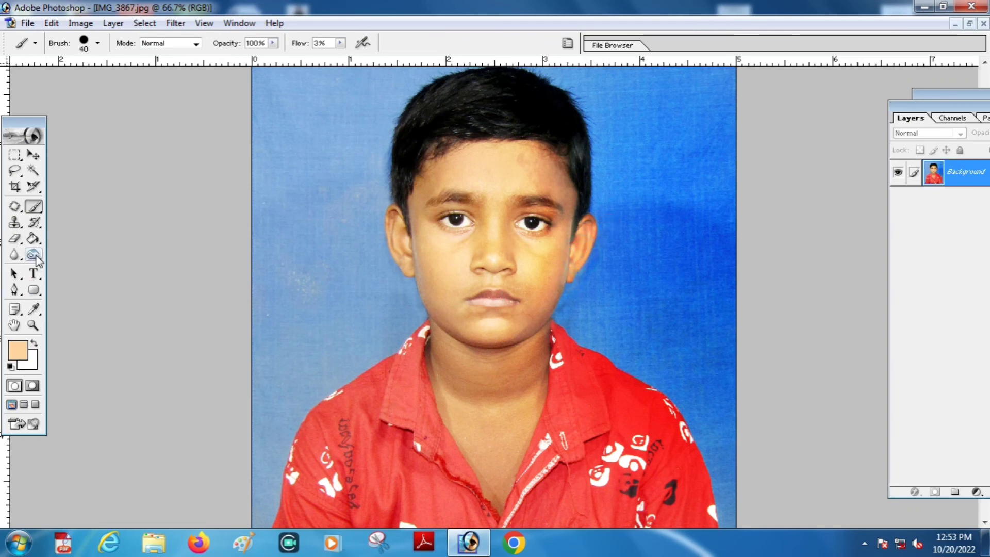
Paint the skin tone over the shaded neck with a size 70 brush at 3% flow.
{"action": "left_click", "coordinate": [33, 325]}
{"action": "left_click", "coordinate": [425, 327], "text": "alt"}
{"action": "left_click", "coordinate": [425, 327], "text": "alt"}
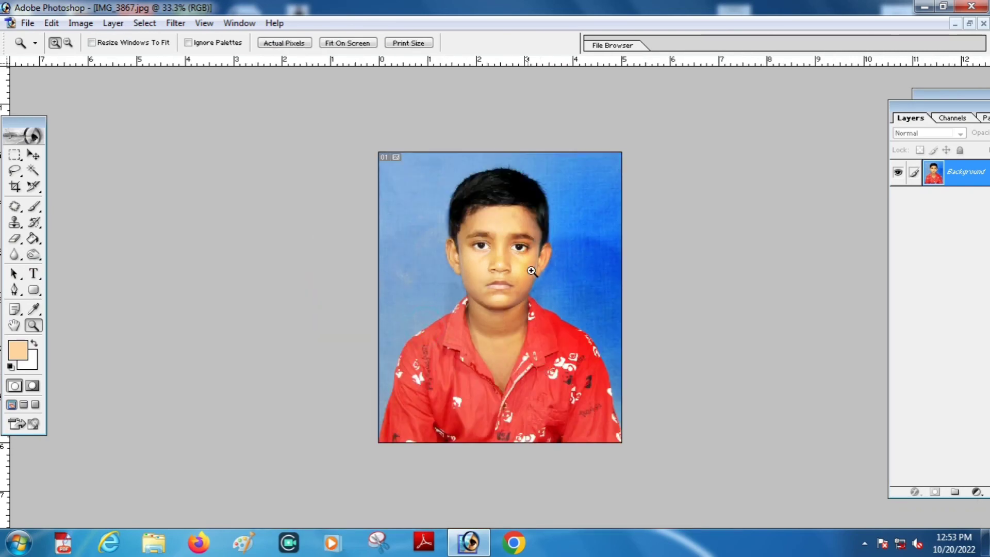
{"action": "left_click", "coordinate": [526, 326], "text": "alt"}
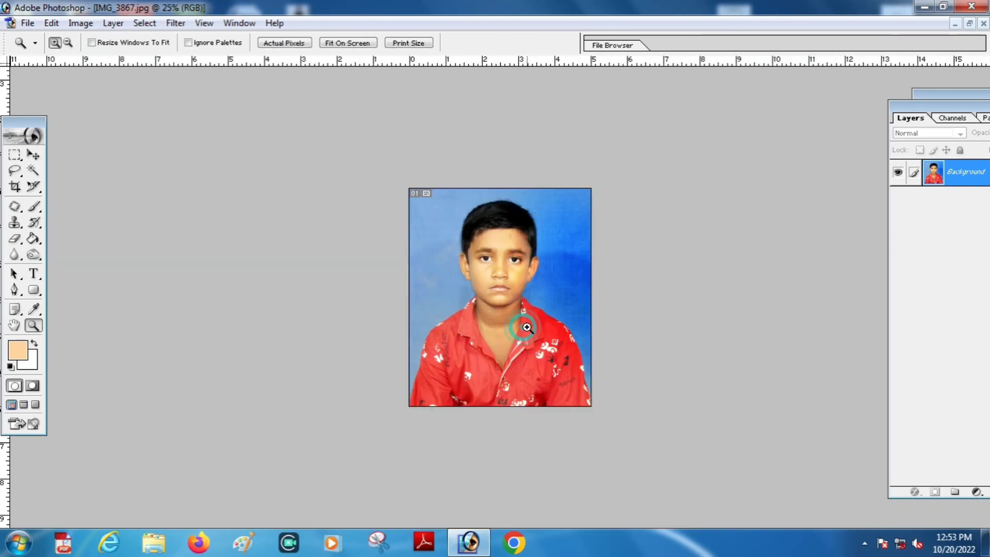
{"action": "left_click", "coordinate": [34, 207]}
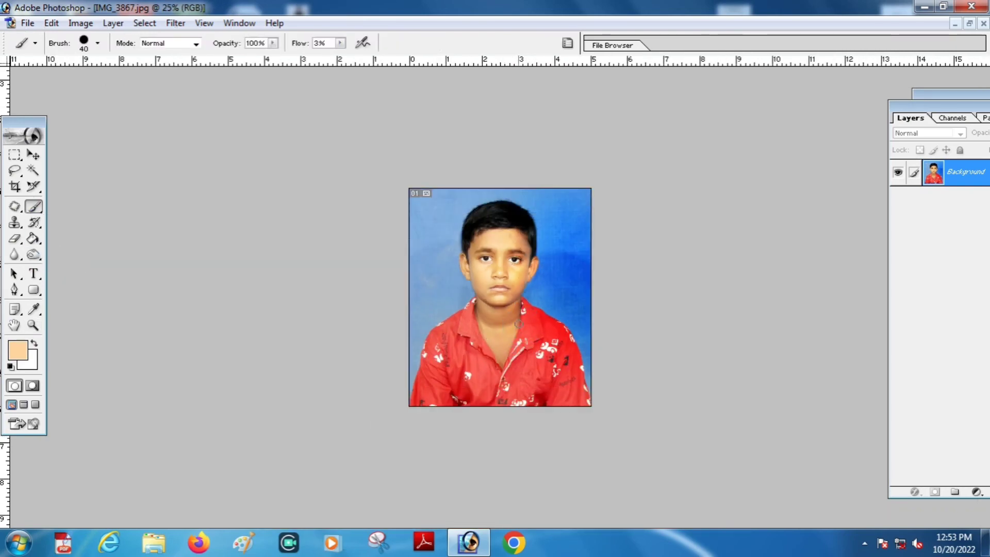
{"action": "key", "text": "bracketright"}
{"action": "key", "text": "bracketright"}
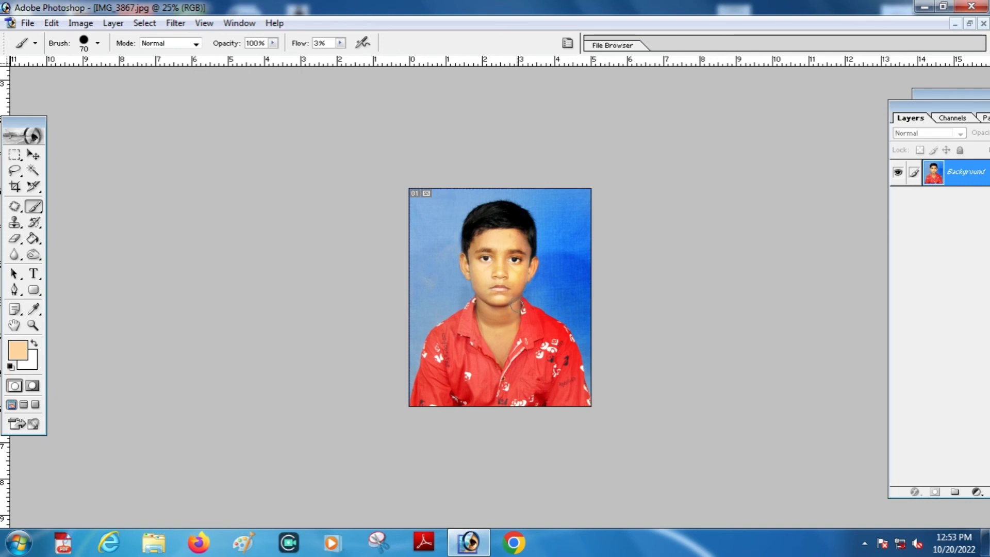